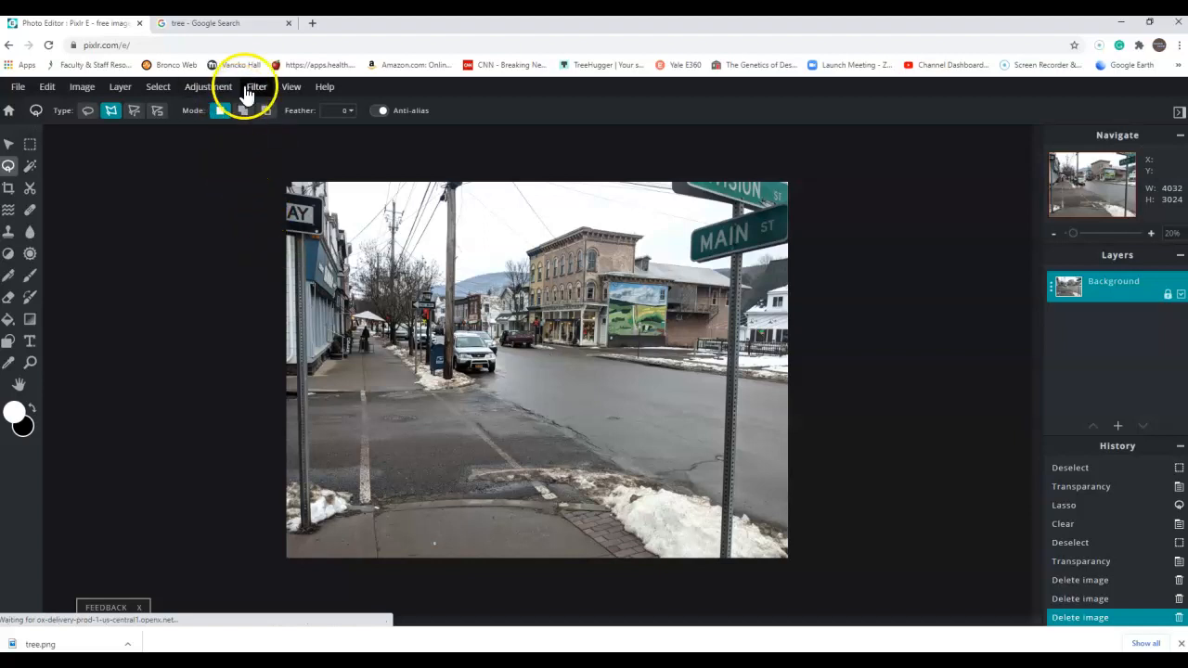
Close the old tree search page and open google.com in a new browser tab
left_click(288, 23)
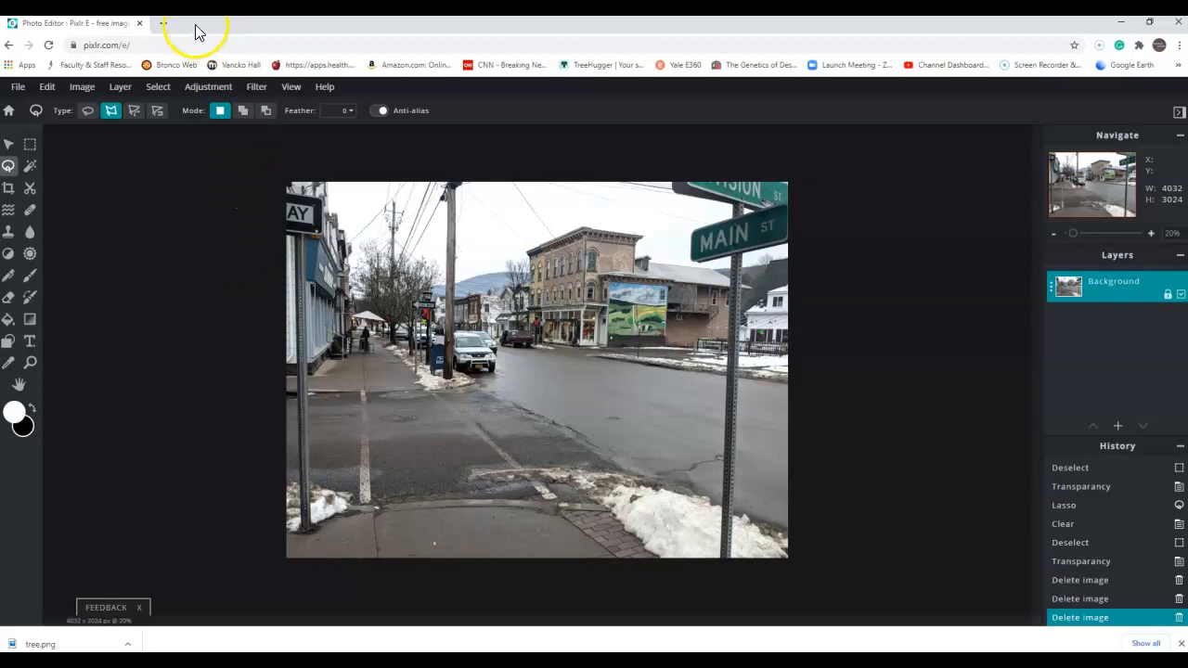
left_click(163, 23)
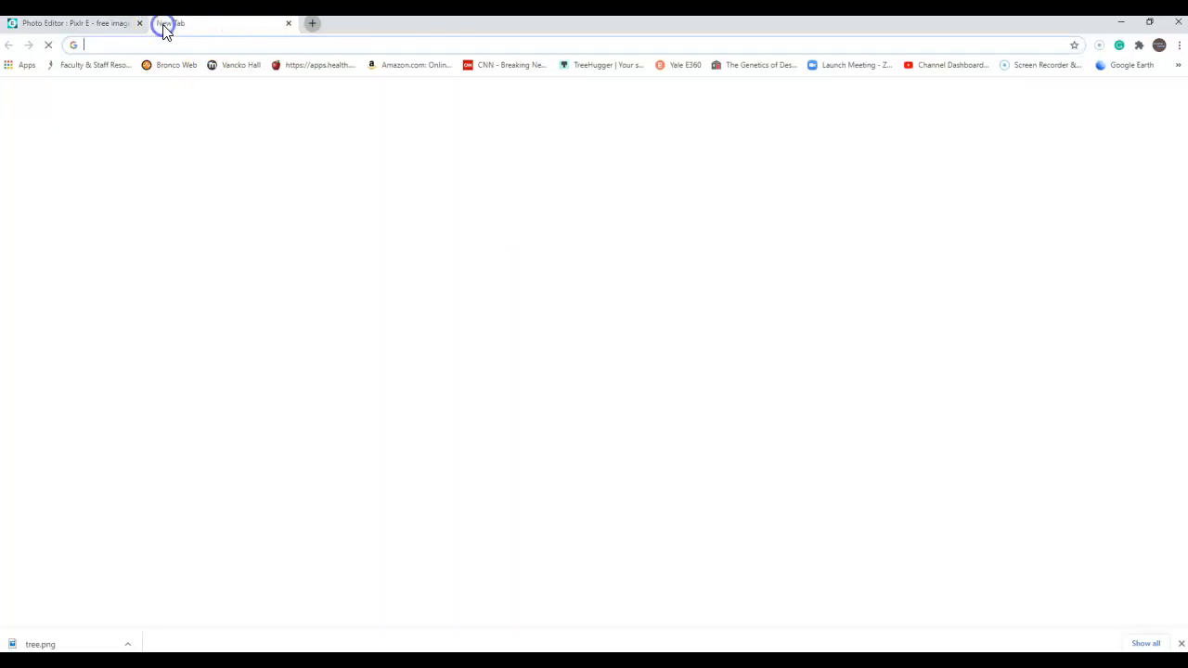
left_click(233, 45)
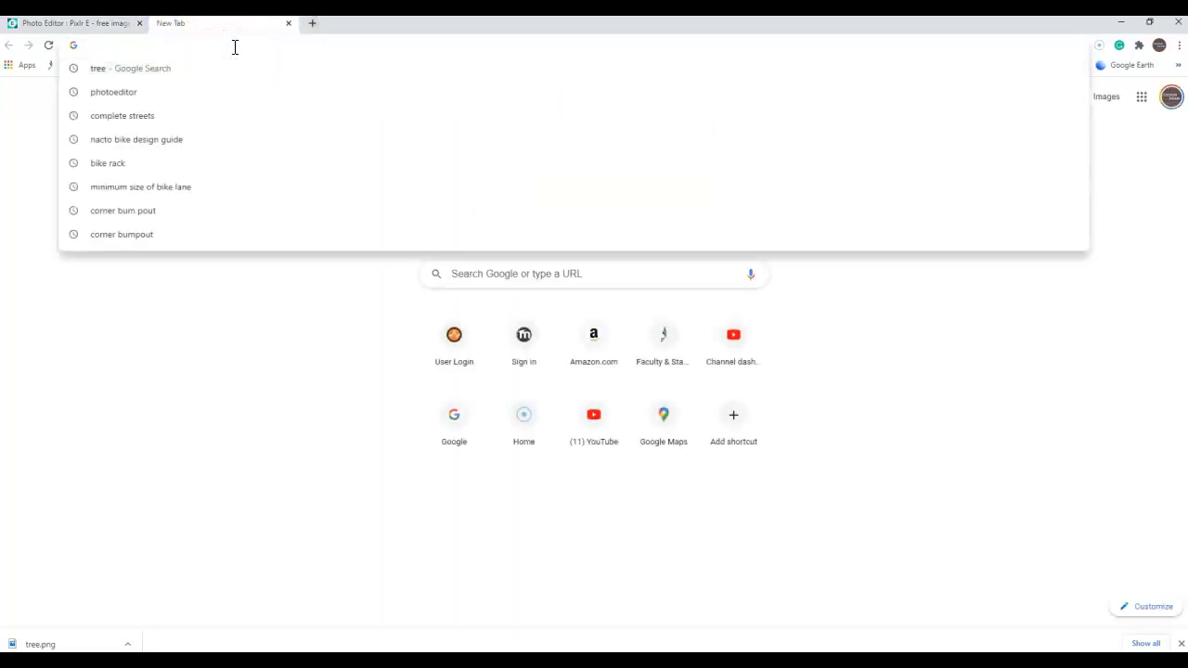
type("google.com")
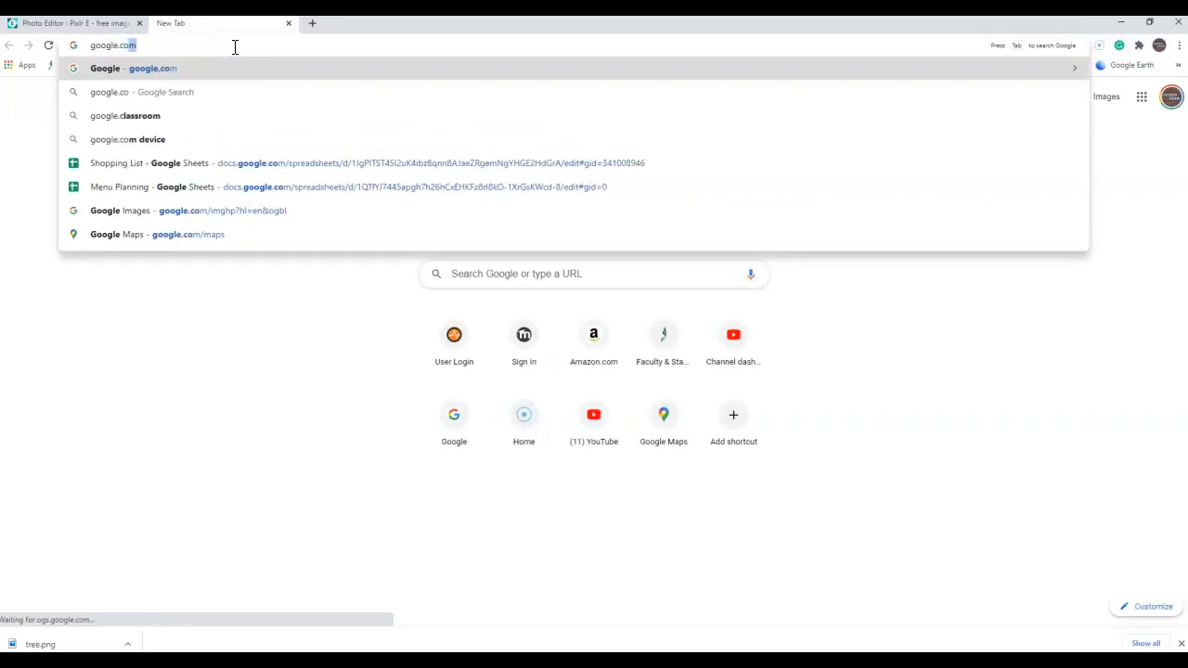
key("Return")
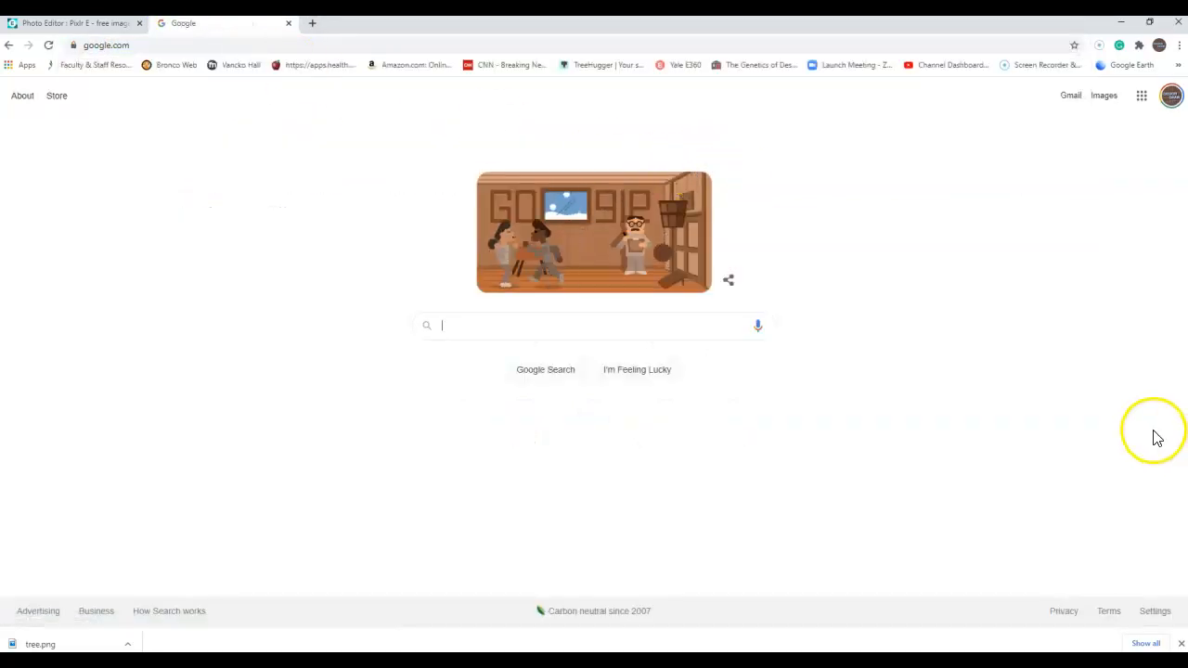
Search Google Images for "tree"
left_click(1104, 99)
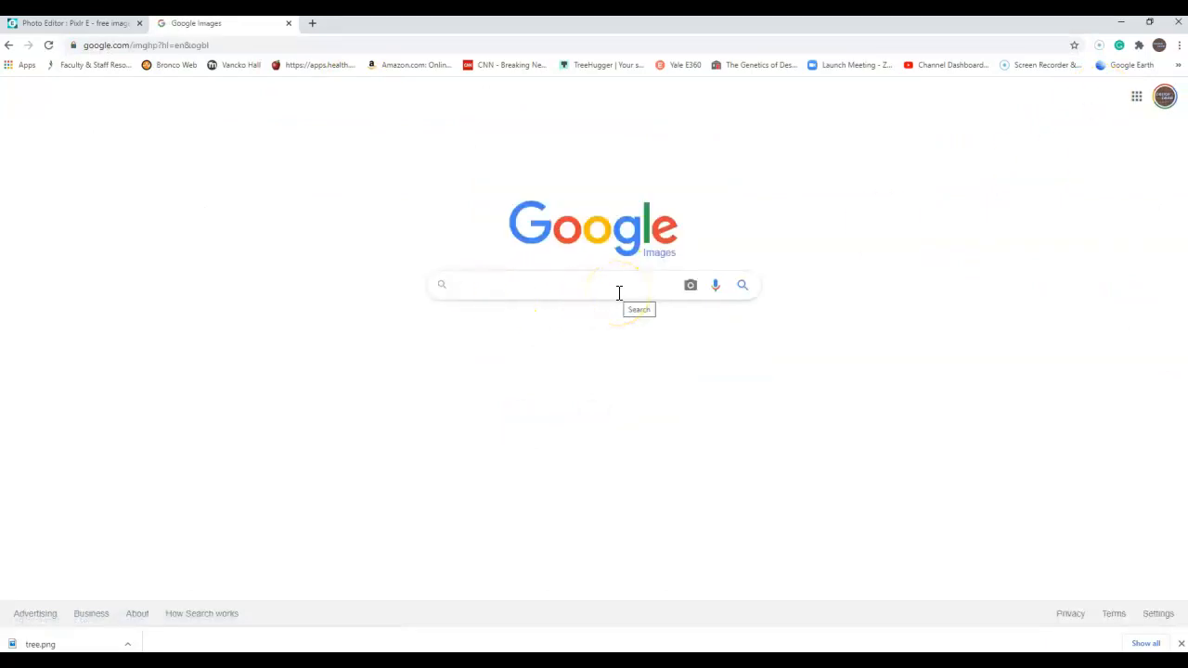
left_click(619, 293)
type("tree")
key("Return")
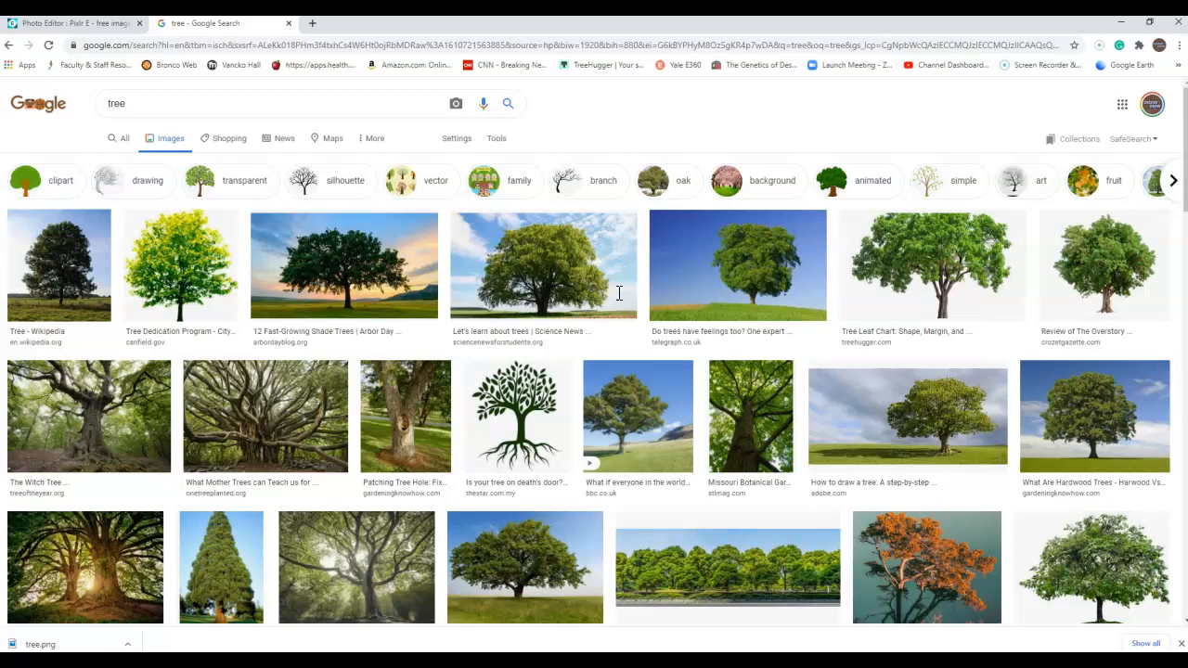
Preview the Wikipedia and canfield.gov trees, then narrow the image results to transparent ones
left_click(66, 245)
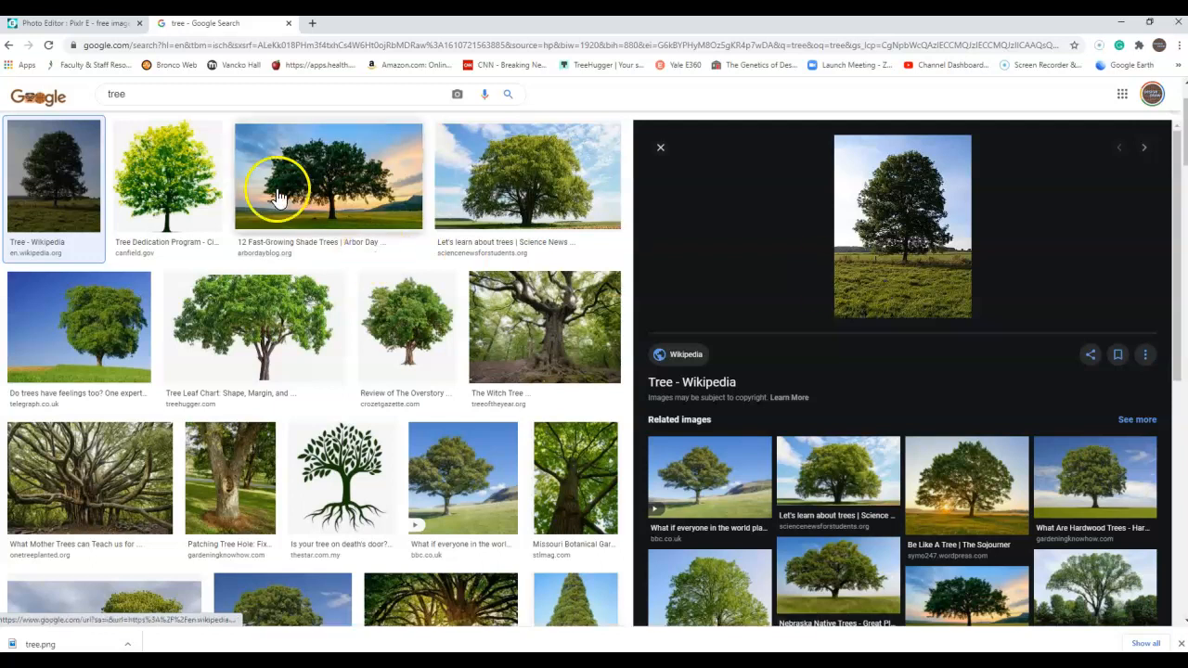
left_click(214, 183)
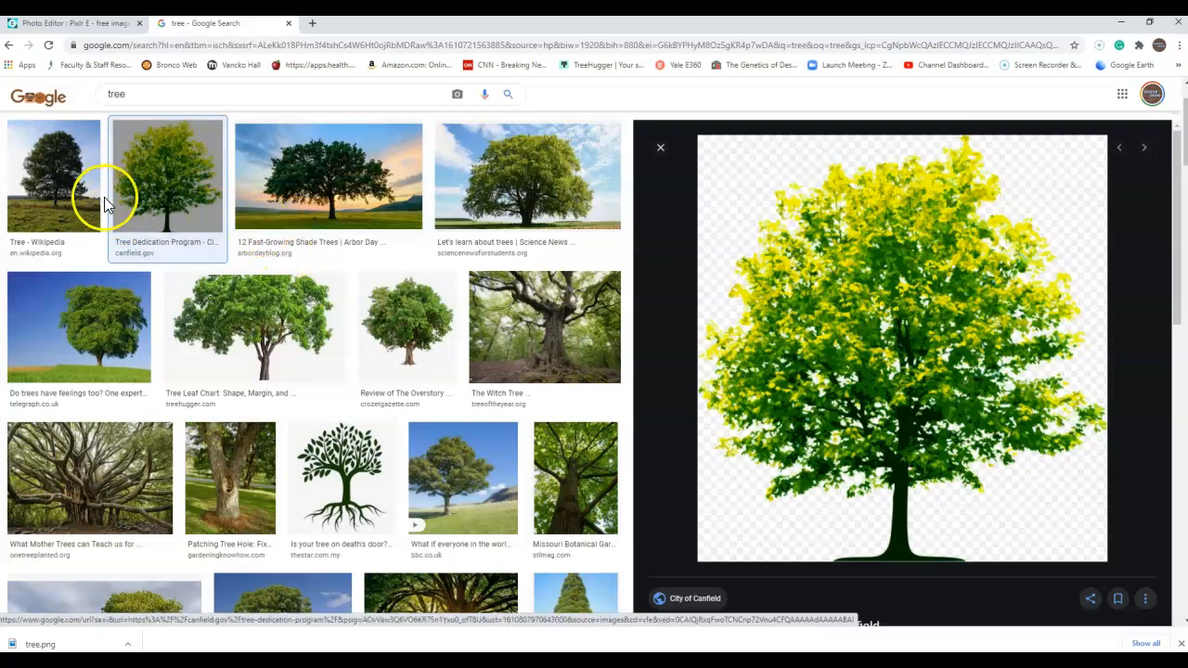
scroll(232, 216, "up", 2)
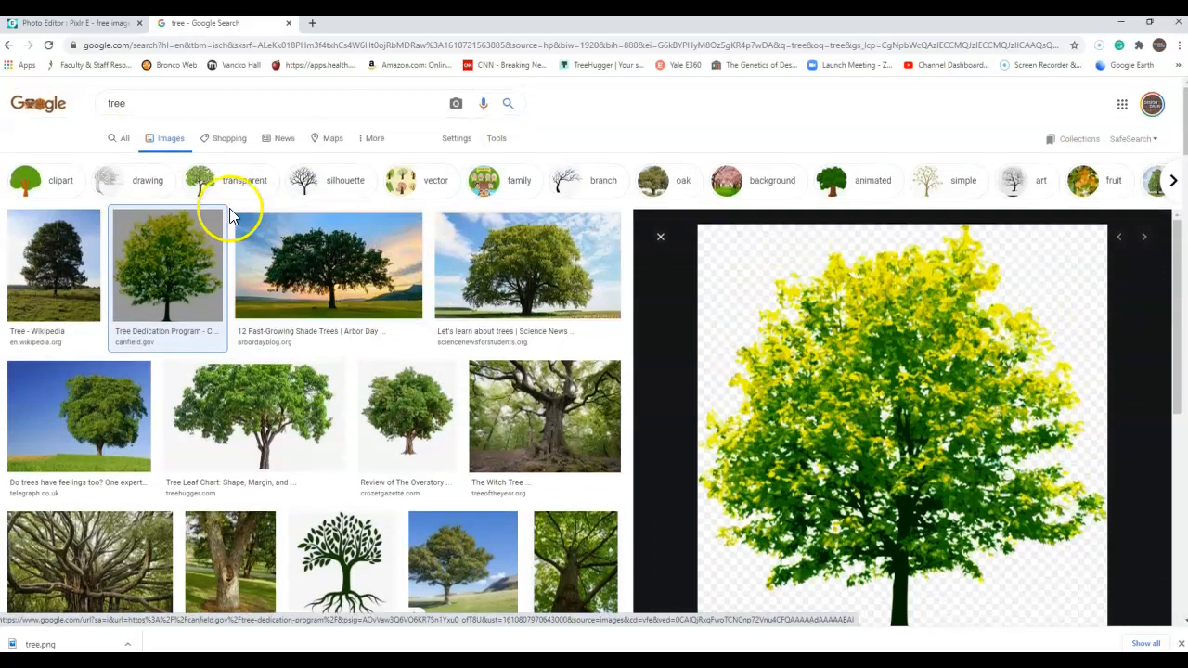
left_click(222, 183)
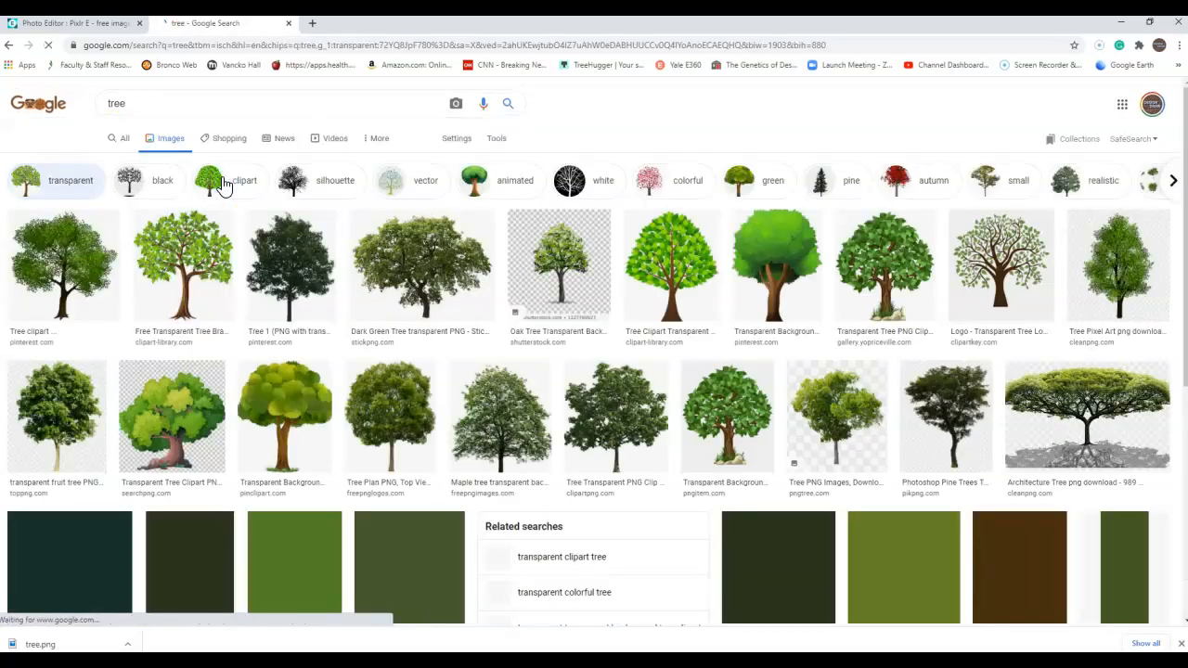
left_click(61, 179)
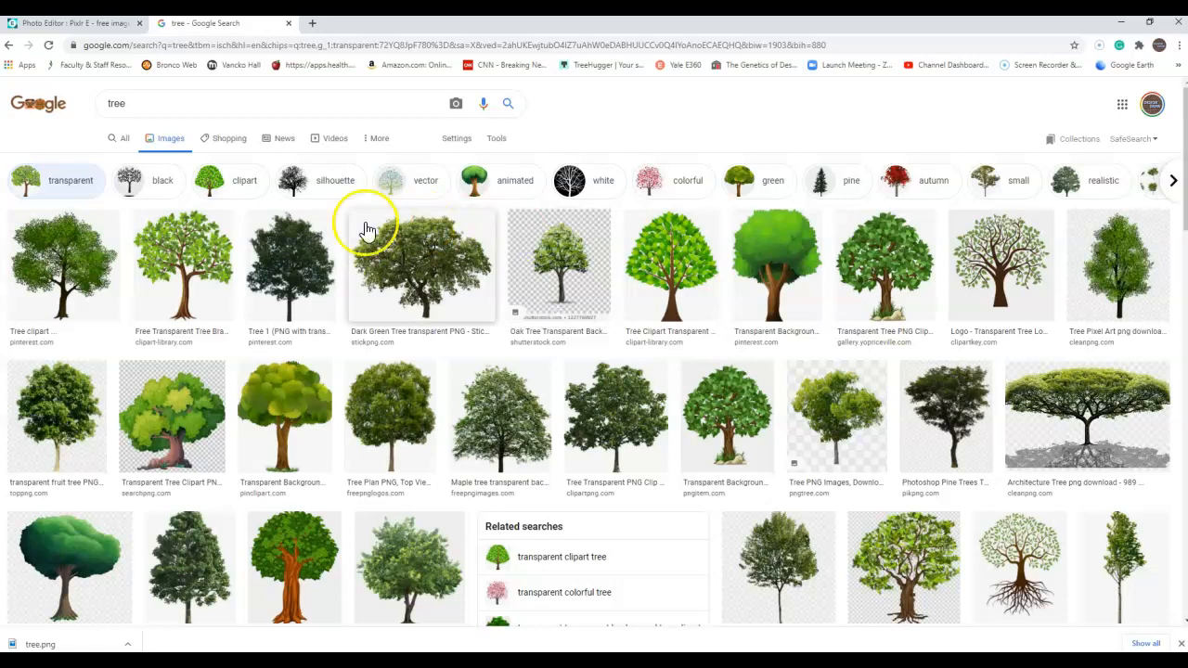
Pick the tall green tree from pngplay.com and save the image as unnamed.png in the video 2 folder
left_click(101, 223)
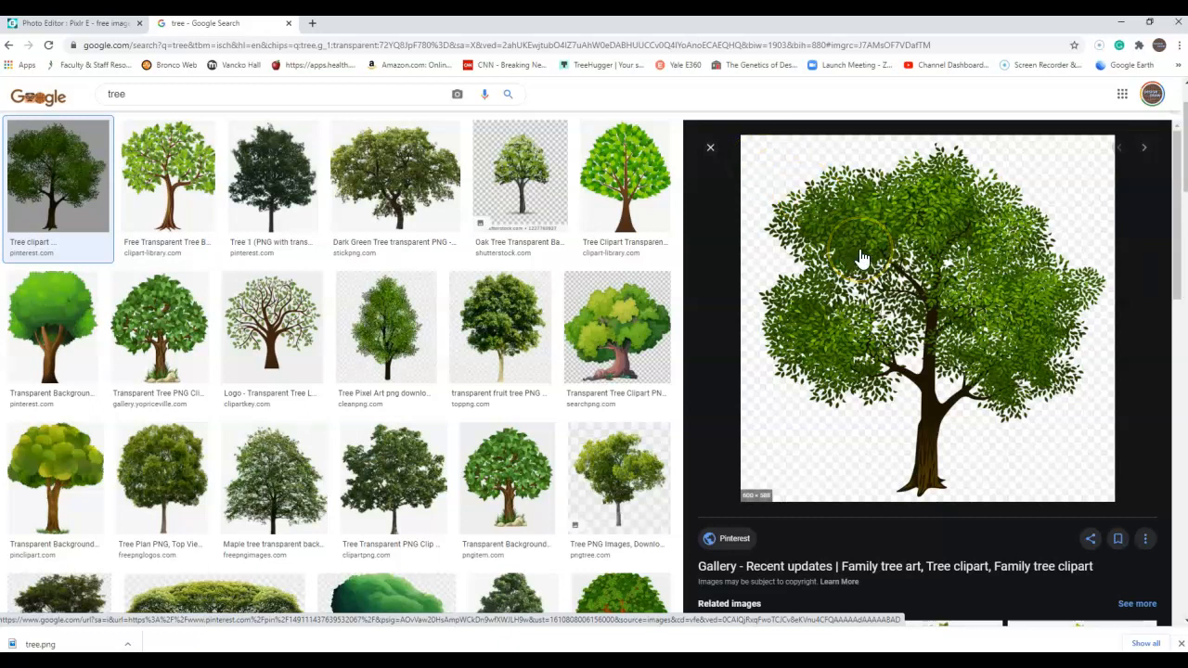
scroll(491, 371, "down", 2)
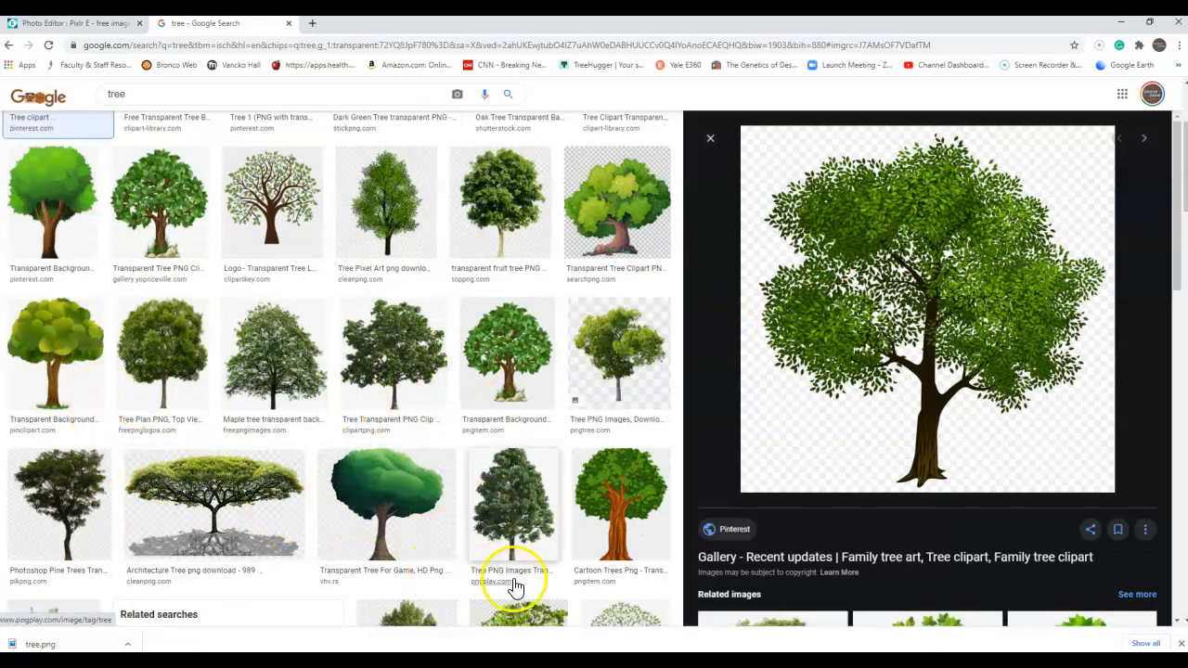
left_click(501, 518)
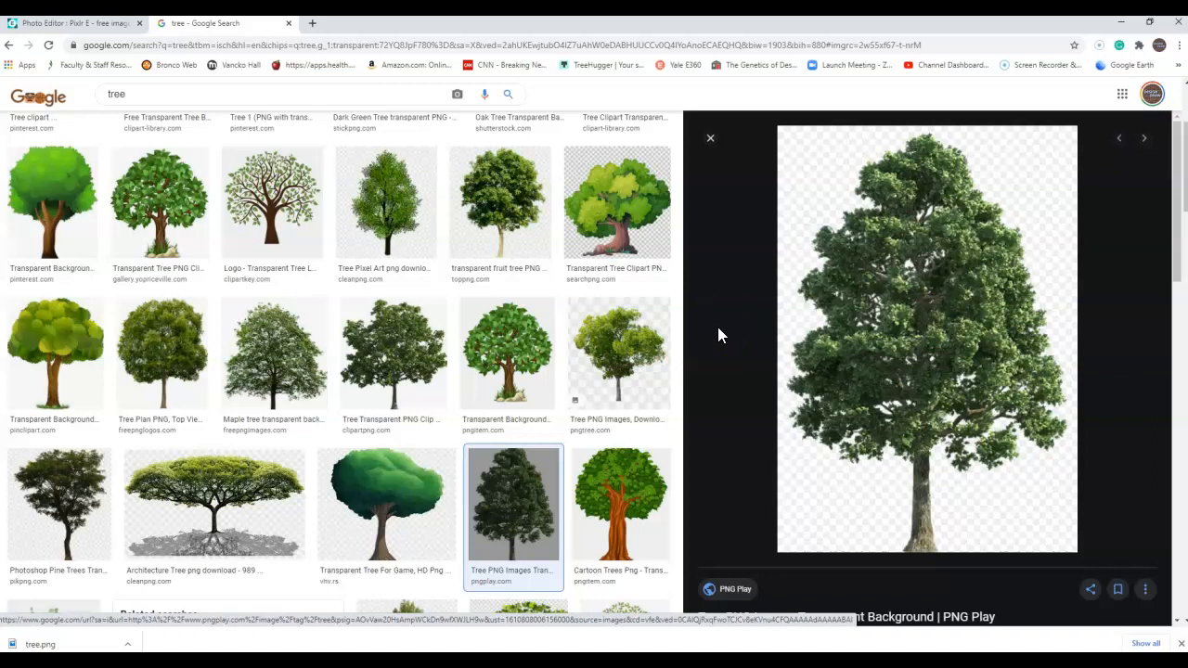
right_click(897, 264)
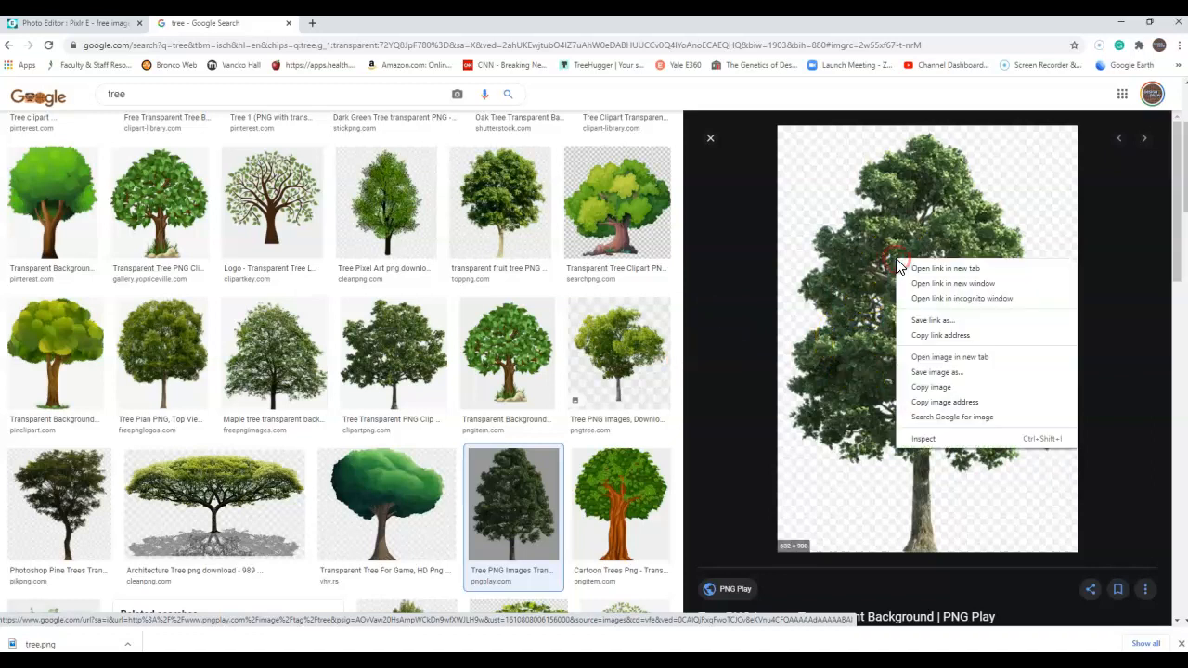
left_click(923, 377)
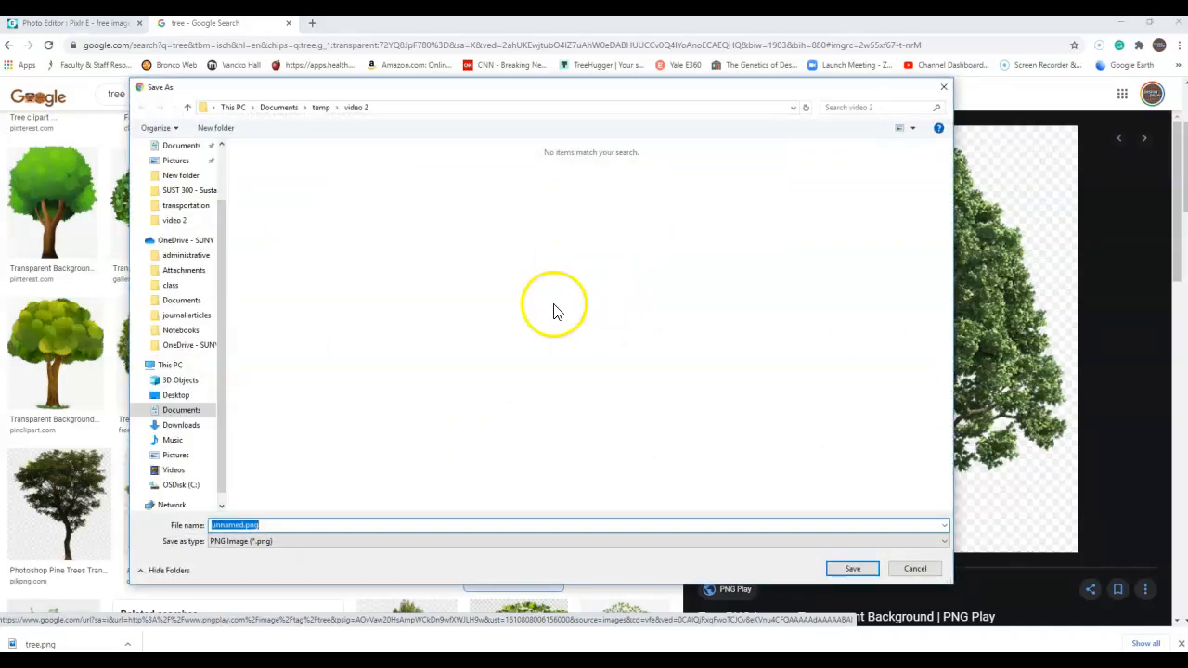
left_click(852, 568)
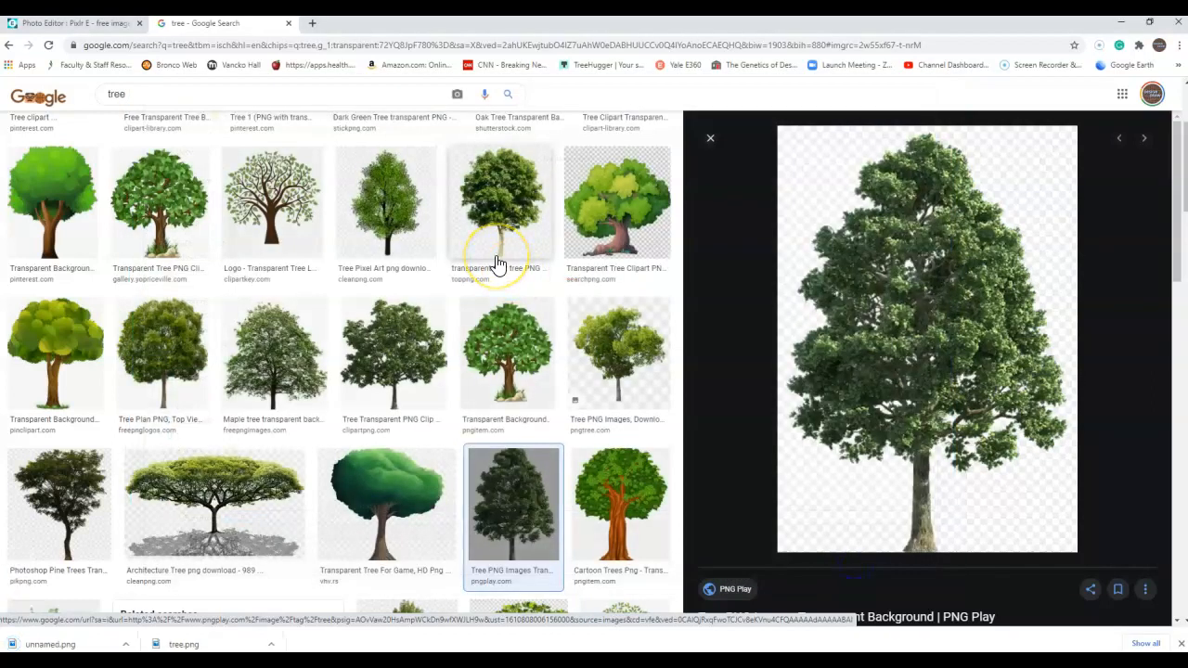
Switch to Pixlr E and add unnamed.png to the street photo as an image layer
left_click(40, 25)
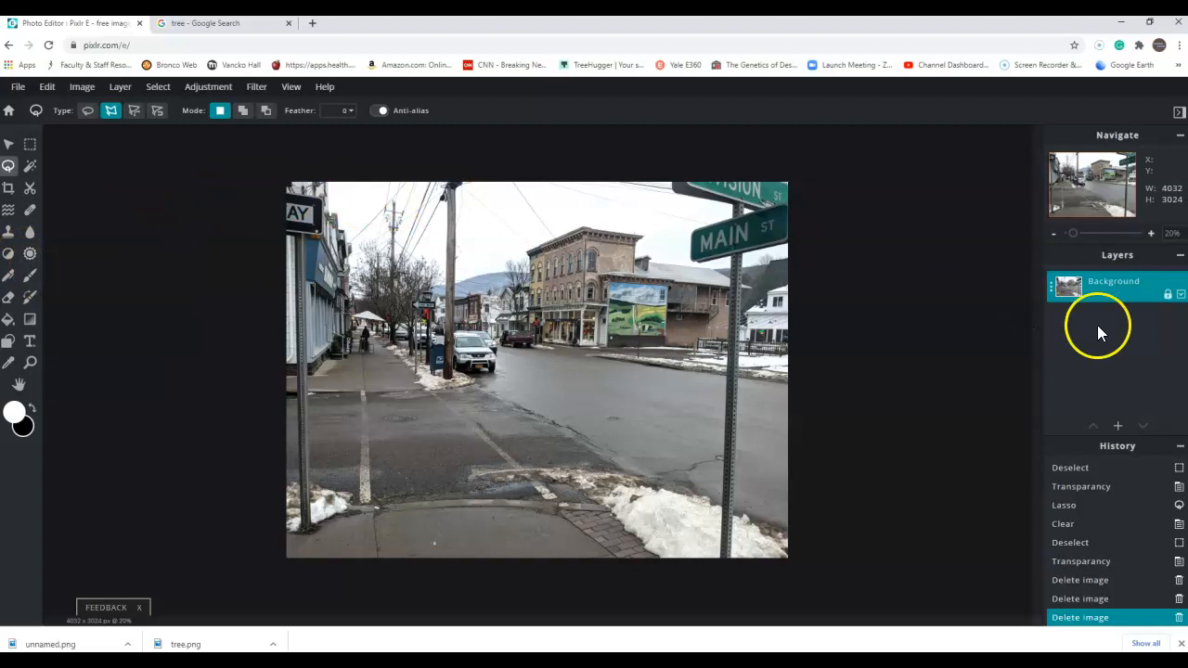
left_click(1118, 426)
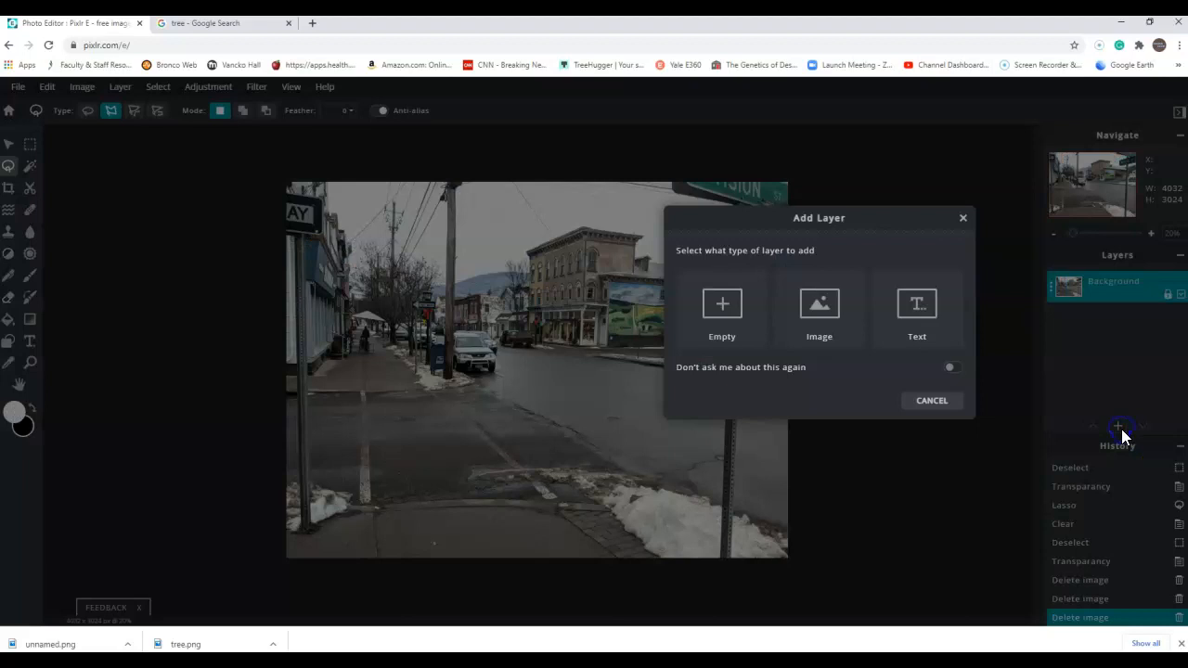
left_click(814, 321)
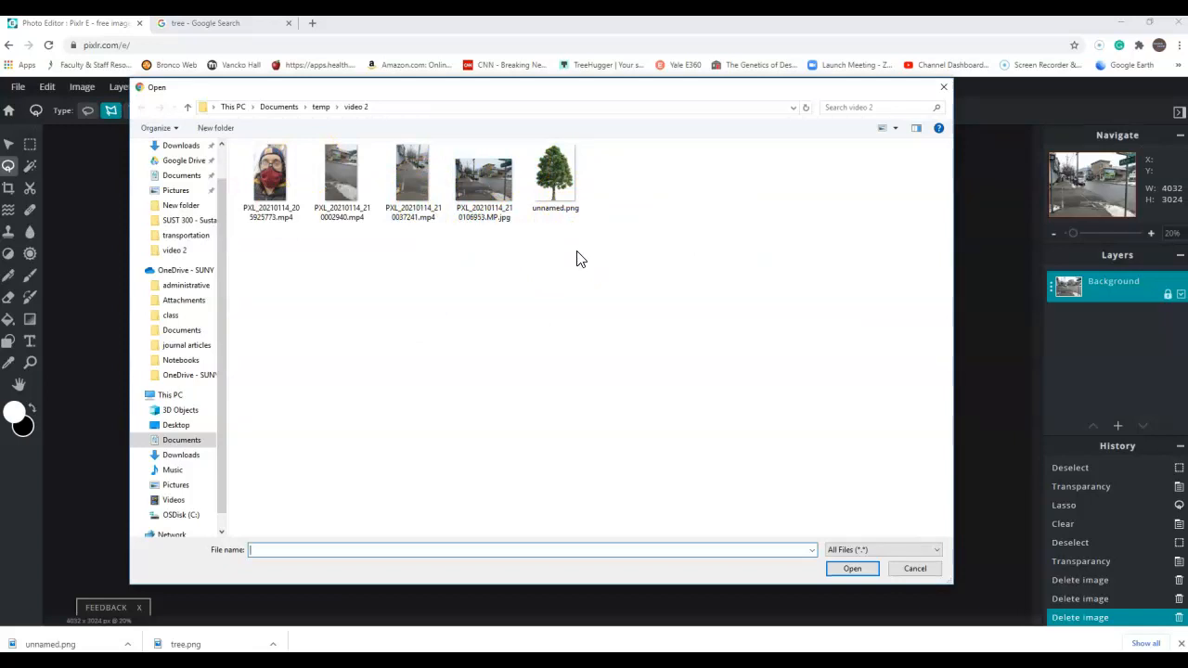
left_click(567, 178)
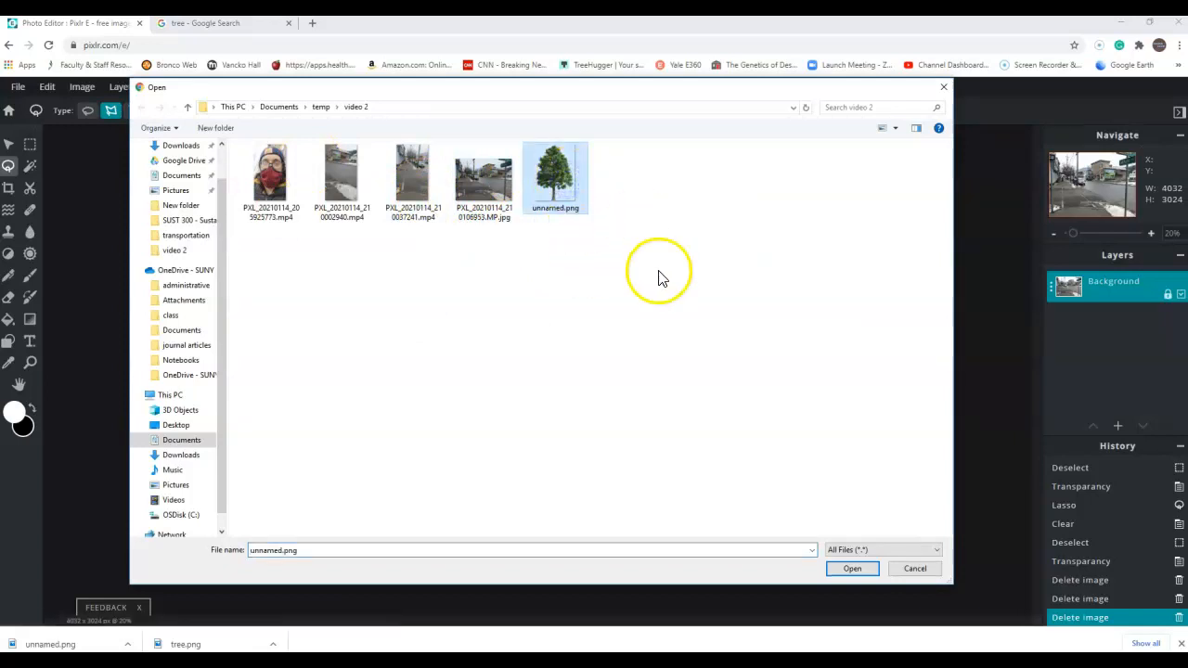
left_click(845, 569)
Place the tree on the sidewalk edge beside the utility pole and enlarge it proportionally to about 748 × 1061 px
left_click_drag(544, 346, 498, 332)
left_click(17, 146)
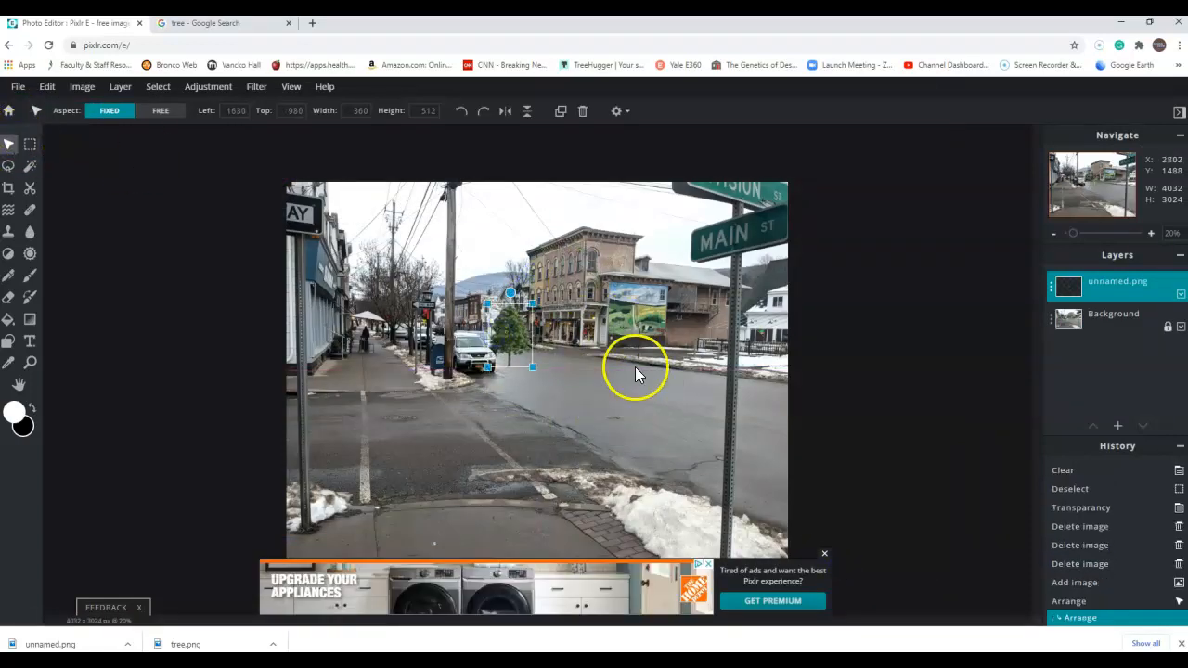
left_click_drag(517, 324, 418, 311)
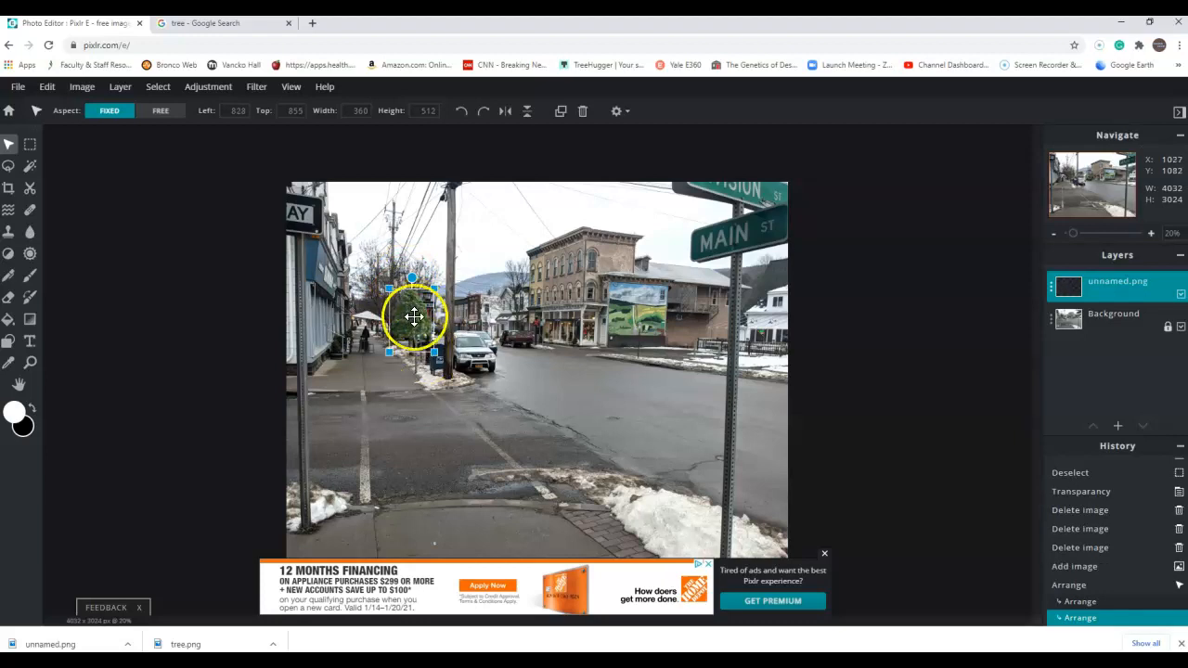
mouse_move(433, 289)
left_mouse_down()
mouse_move(435, 273)
mouse_move(427, 281)
mouse_move(488, 239)
mouse_move(403, 267)
mouse_move(422, 272)
left_mouse_up()
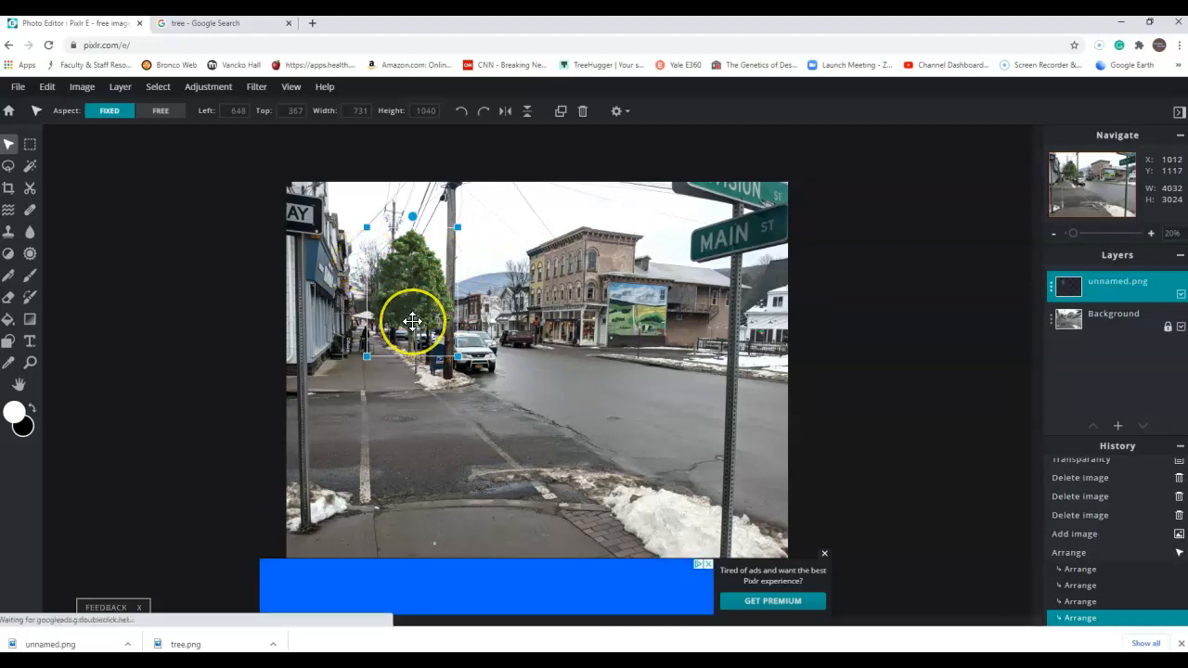
left_click_drag(457, 226, 459, 224)
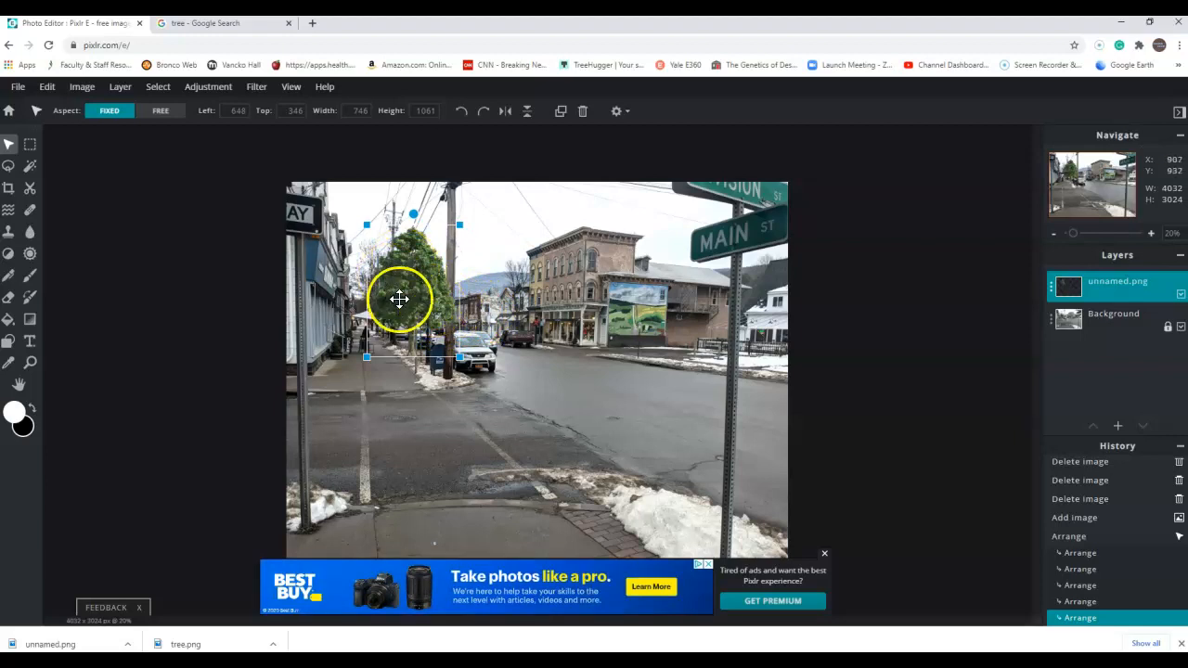
Try to move the tree layer beneath the Background layer
left_click_drag(1105, 280, 1110, 335)
left_click(1158, 324)
left_click(1130, 283)
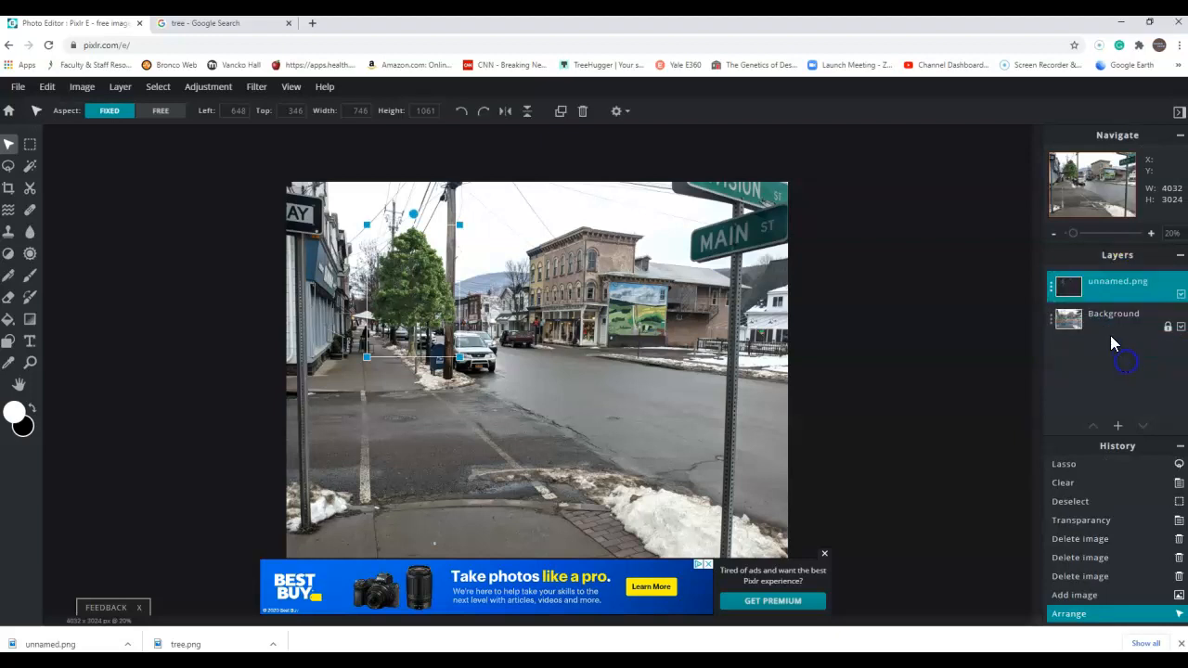
left_click(1111, 329)
left_click_drag(1097, 284, 1096, 348)
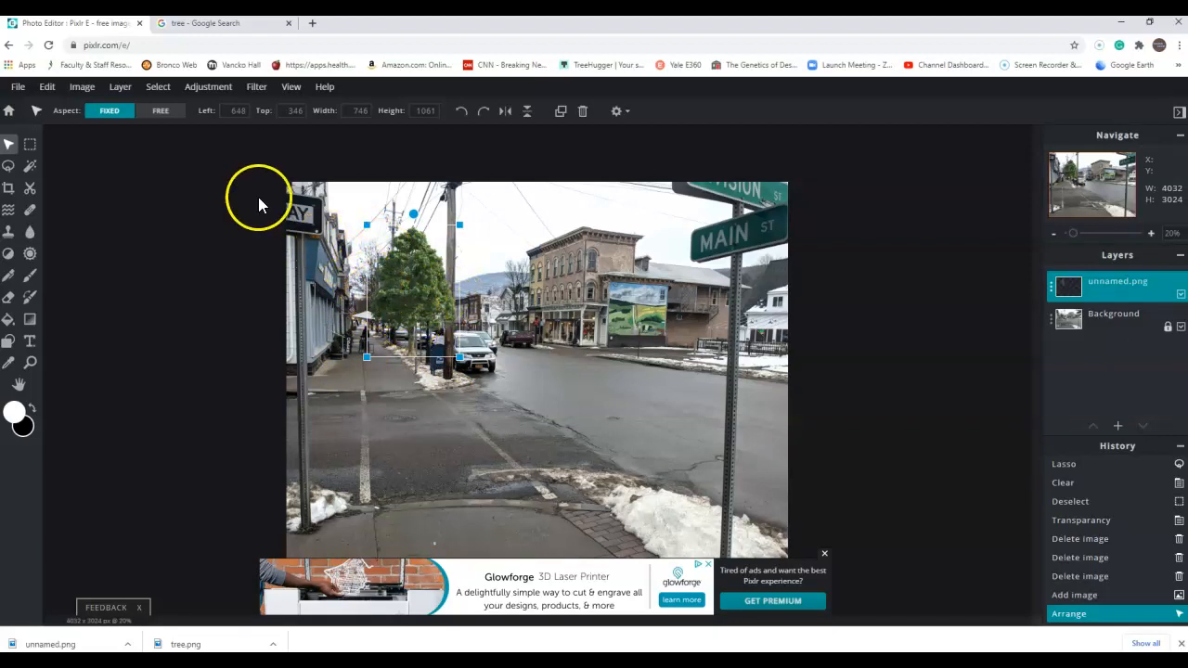
Stretch the tree to about 826 × 1051 px with a free aspect ratio, then return the aspect to fixed
left_click(157, 122)
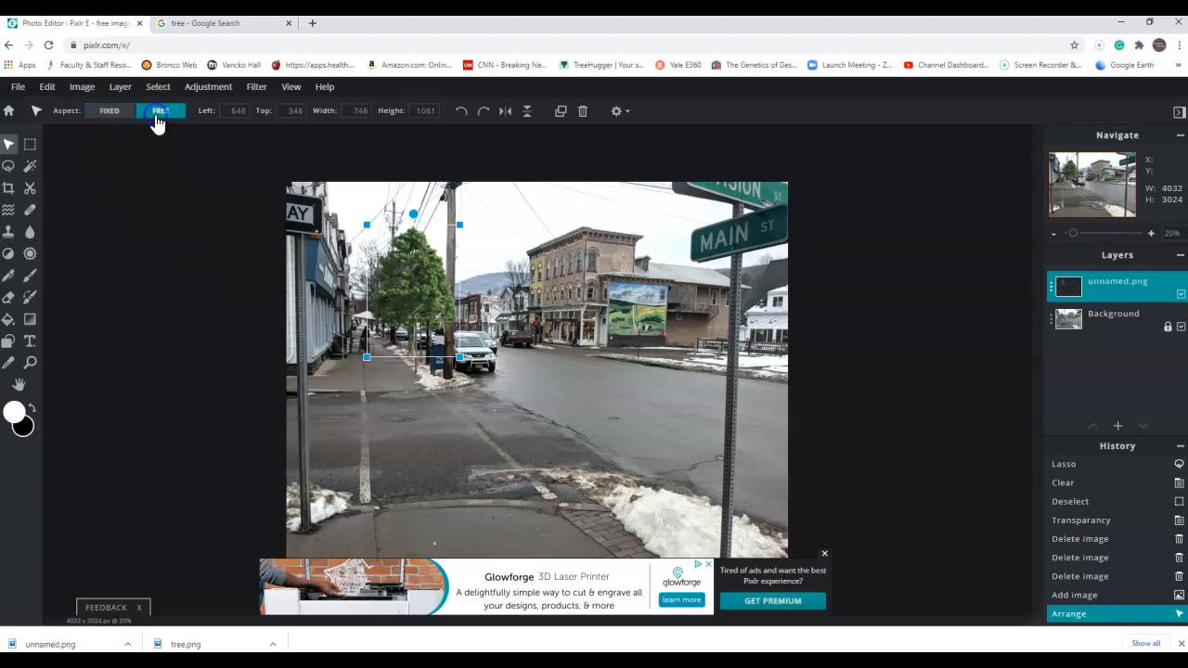
left_click_drag(367, 225, 357, 225)
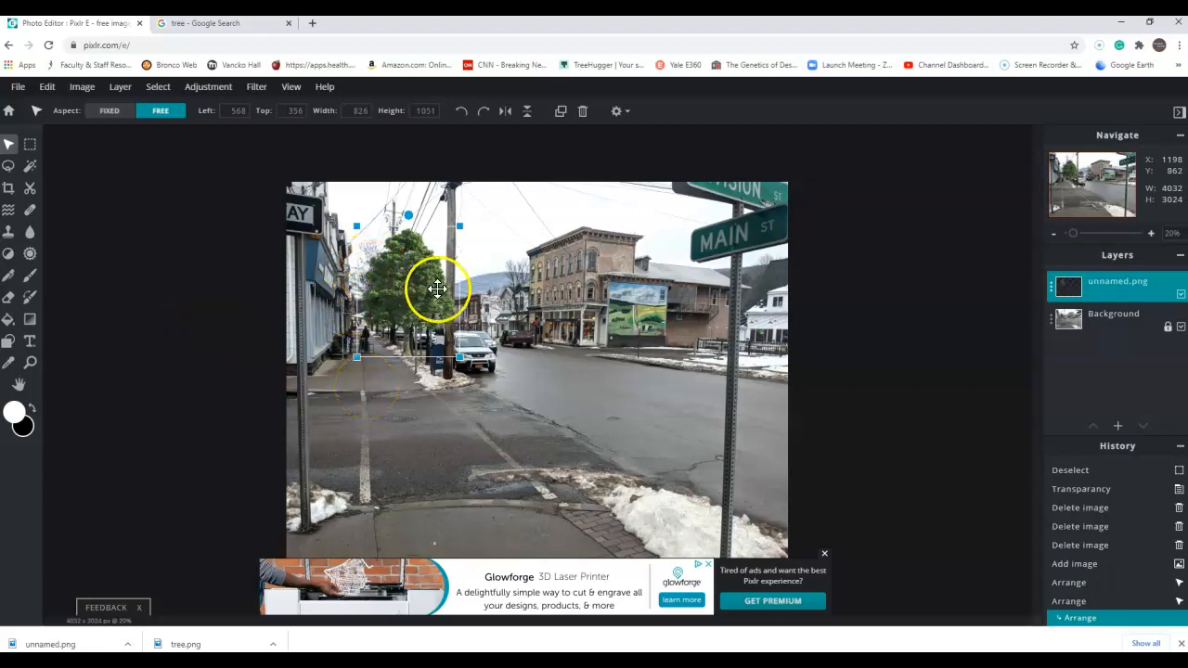
left_click(115, 113)
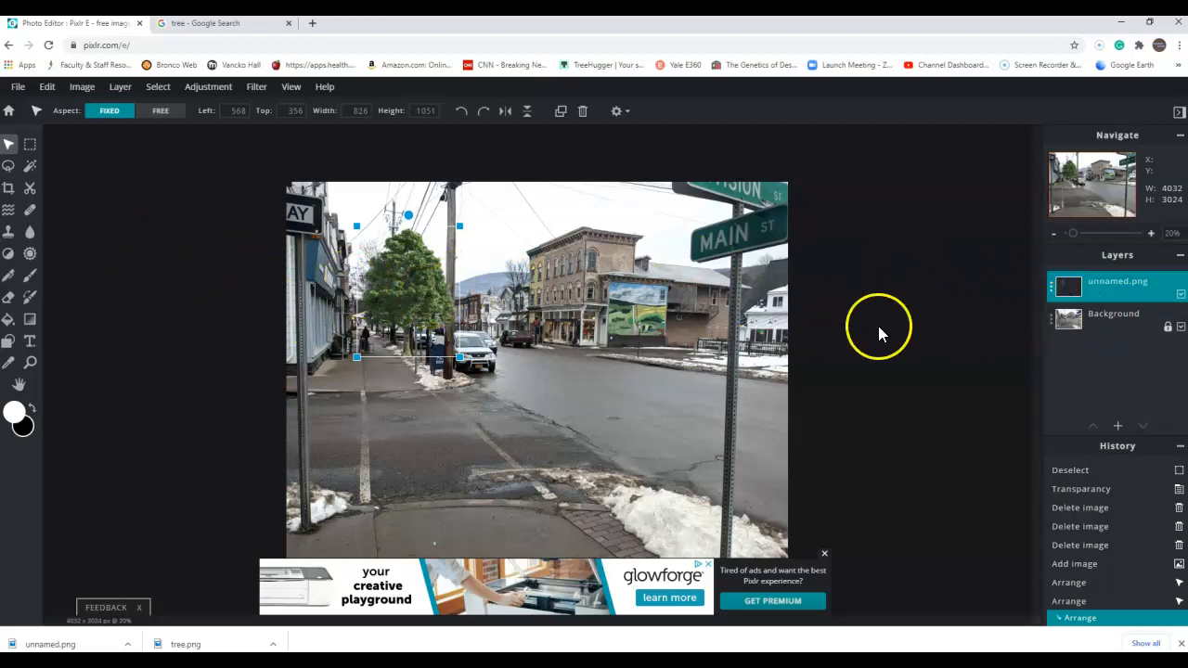
Duplicate the tree layer and move the copy in front of the brick building, to about left 1480, top 211
double_click(1119, 285)
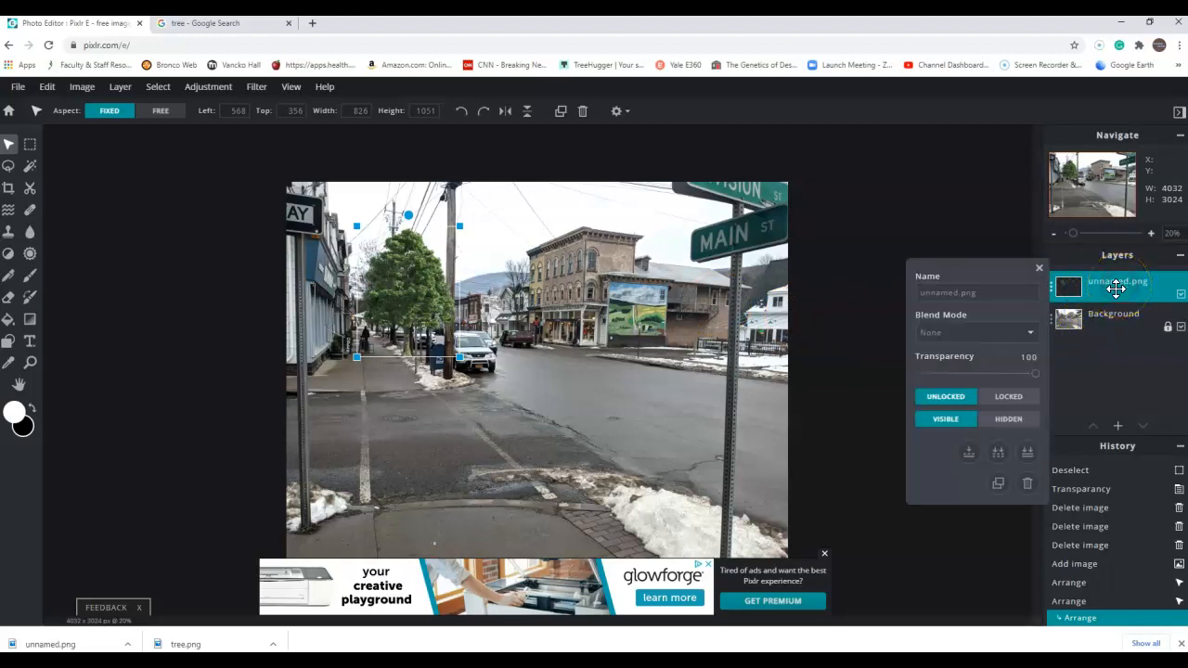
left_click(997, 487)
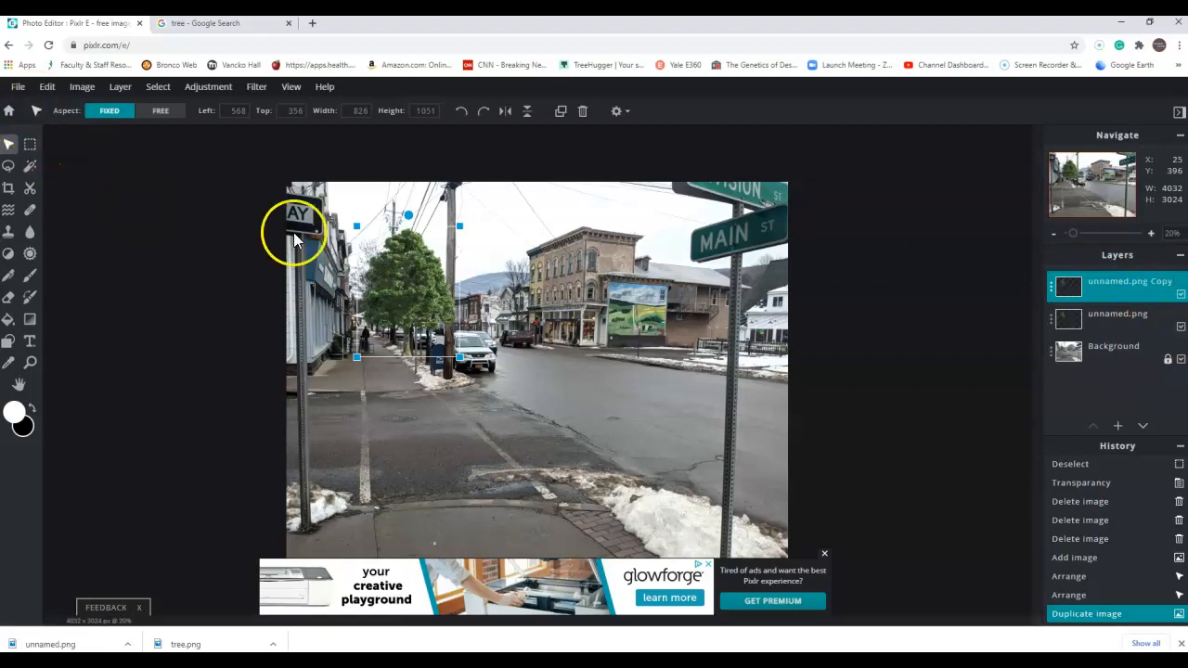
left_click(9, 141)
left_click_drag(406, 281, 529, 272)
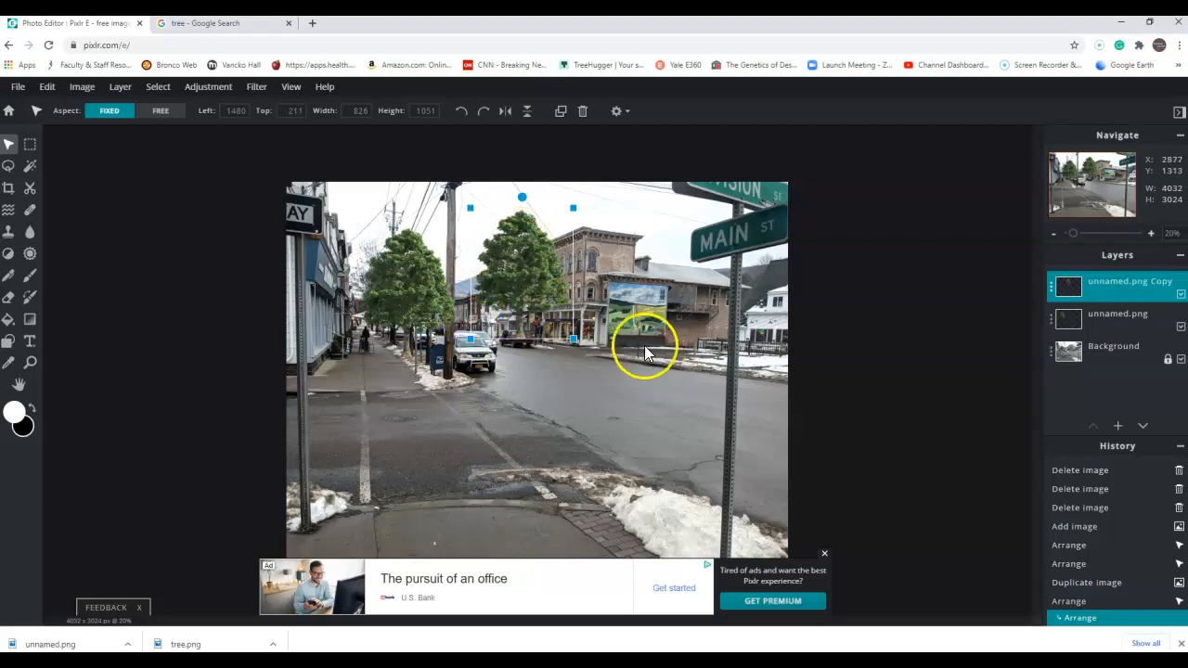
left_click(674, 351)
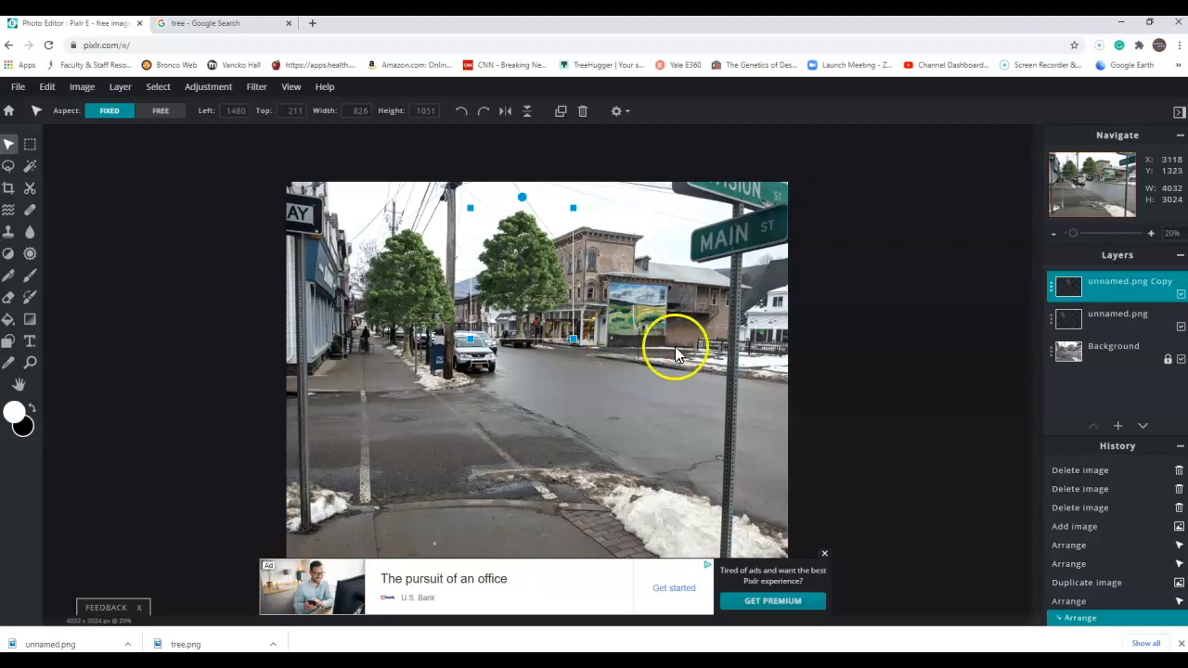
Shrink the tree copy by the brick building to about 580 × 825 px and place a duplicate of it in front of the mural
left_click_drag(574, 208, 521, 283)
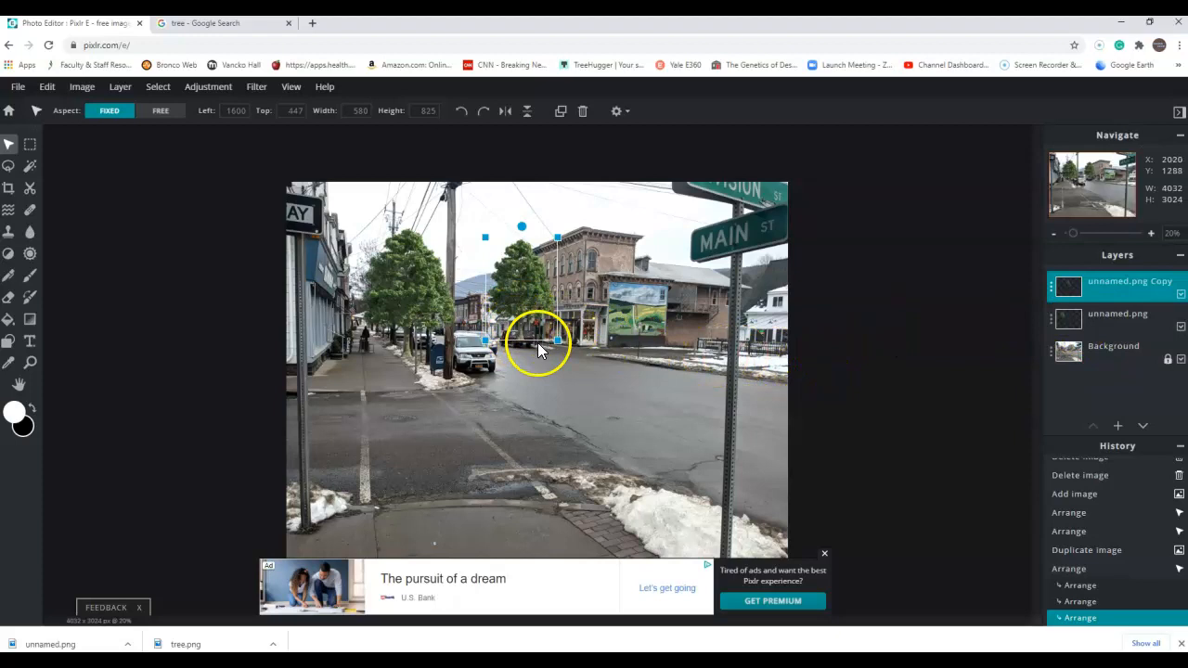
left_click(1114, 281)
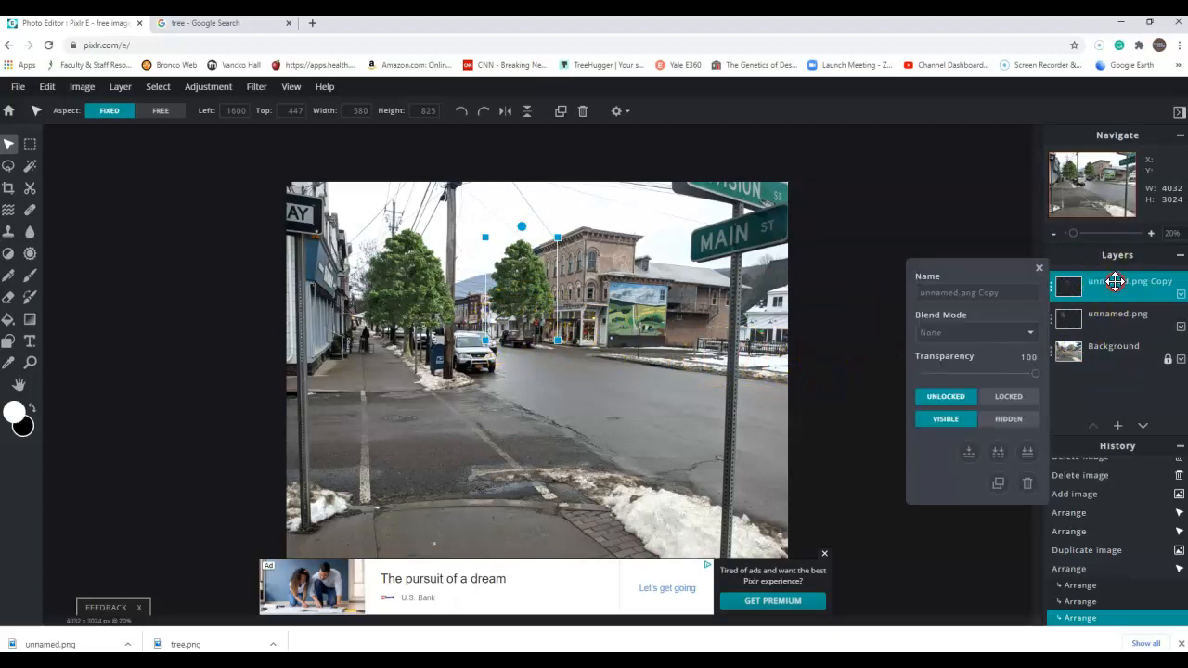
left_click(999, 484)
left_click_drag(523, 283, 678, 308)
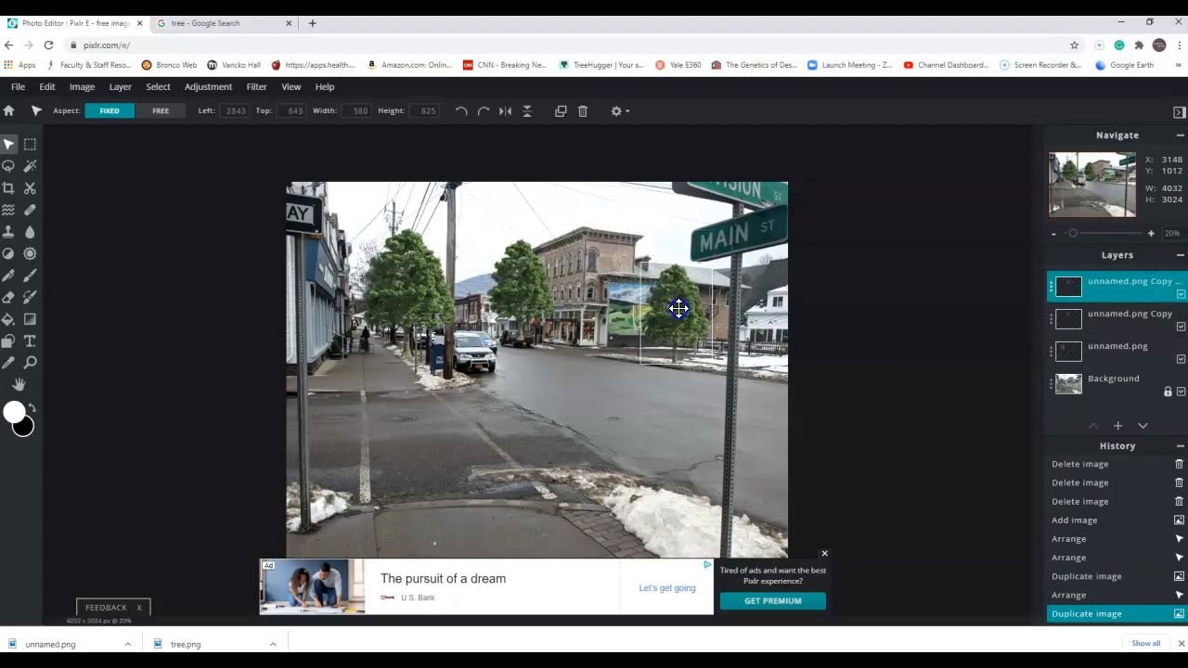
left_click(664, 286)
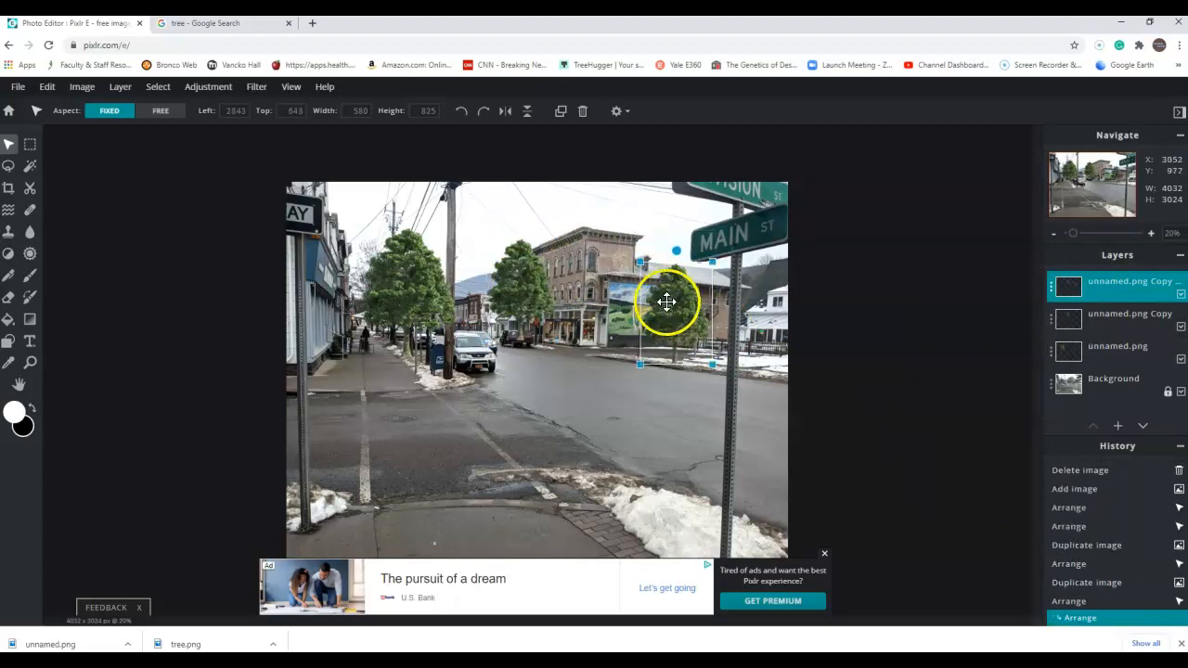
Enlarge the tree near the mural to about 1156 × 1644 px and shift it to about left 2693, top -176
left_click_drag(712, 262, 778, 198)
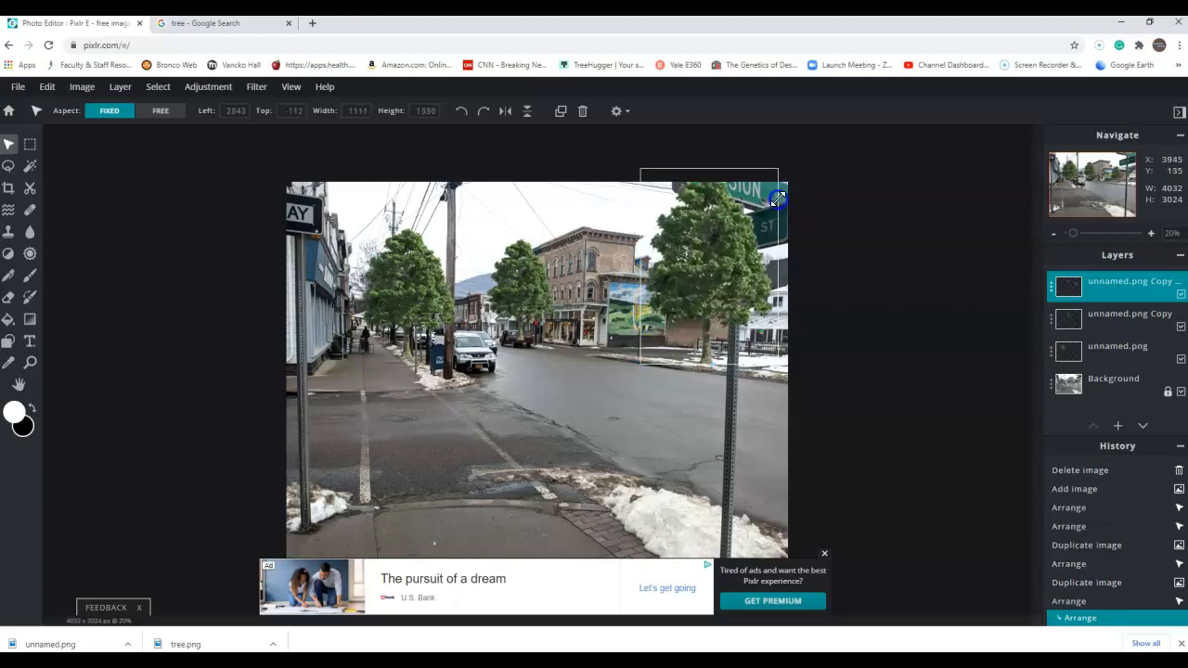
left_click(703, 197)
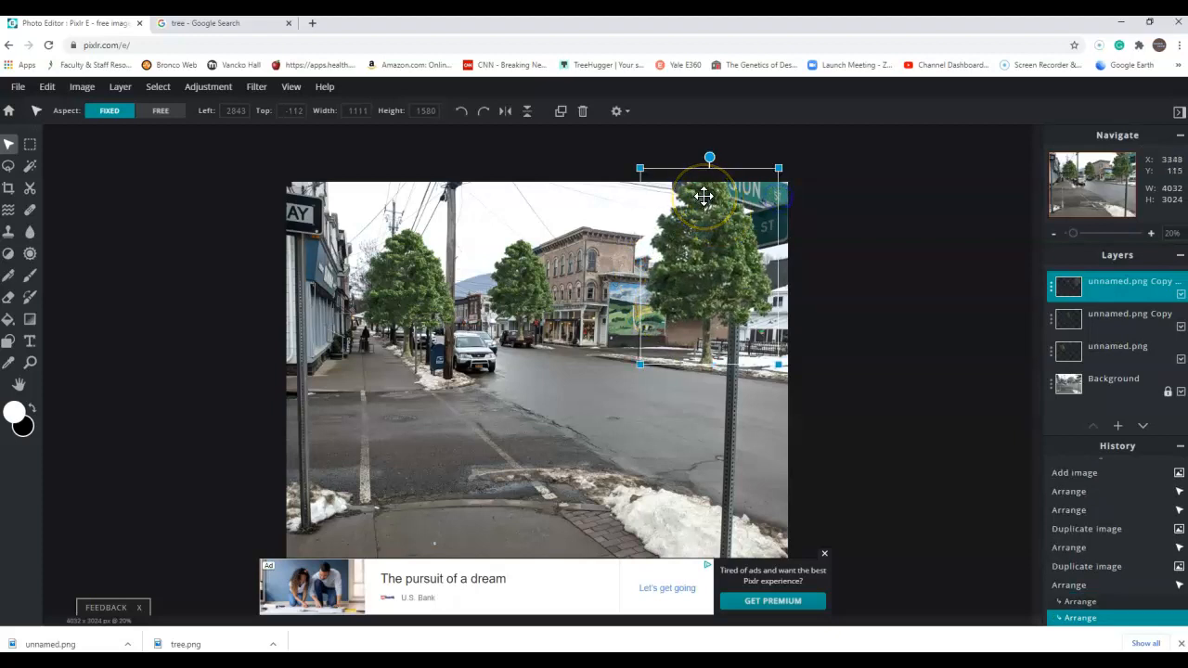
left_click(703, 217)
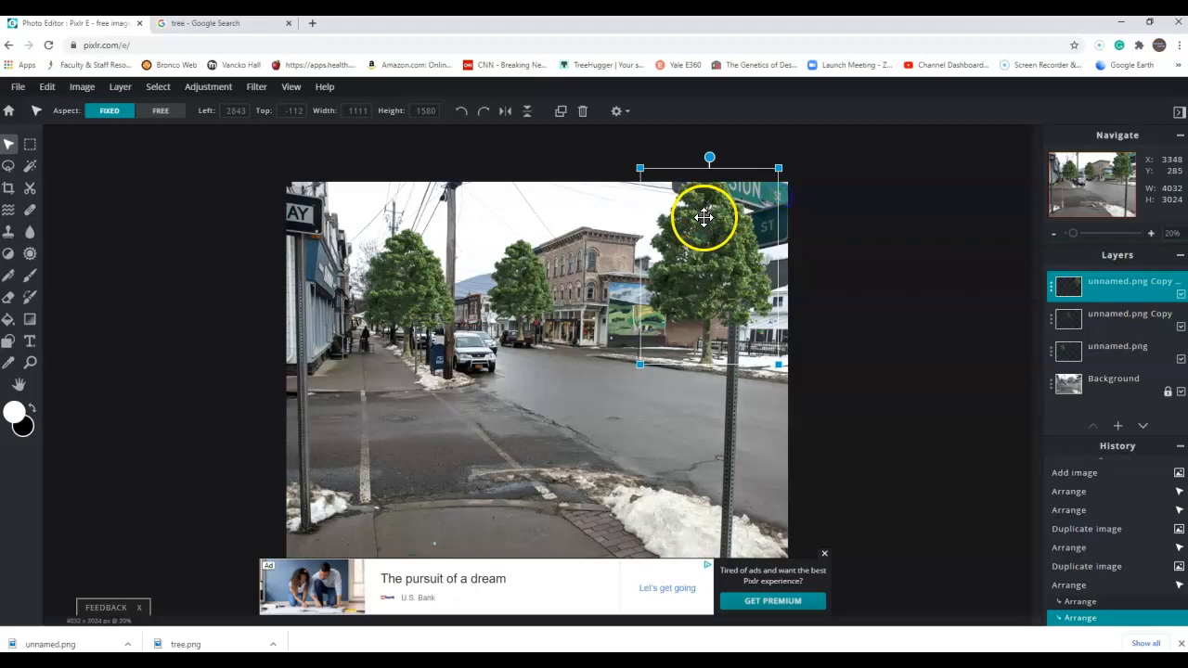
left_click_drag(704, 217, 685, 218)
left_click_drag(759, 170, 766, 173)
left_click(698, 239)
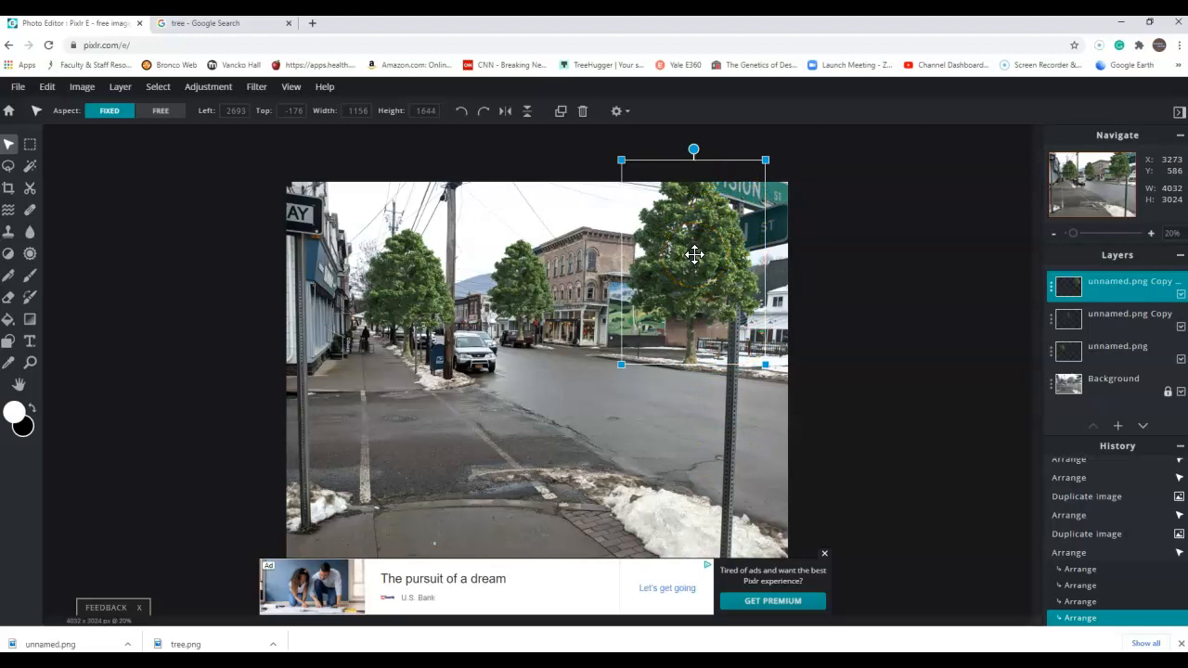
Duplicate the tree by the brick building, move the copy toward the utility pole and shrink it to about 480 × 683 px
left_click(1112, 324)
left_click(1112, 323)
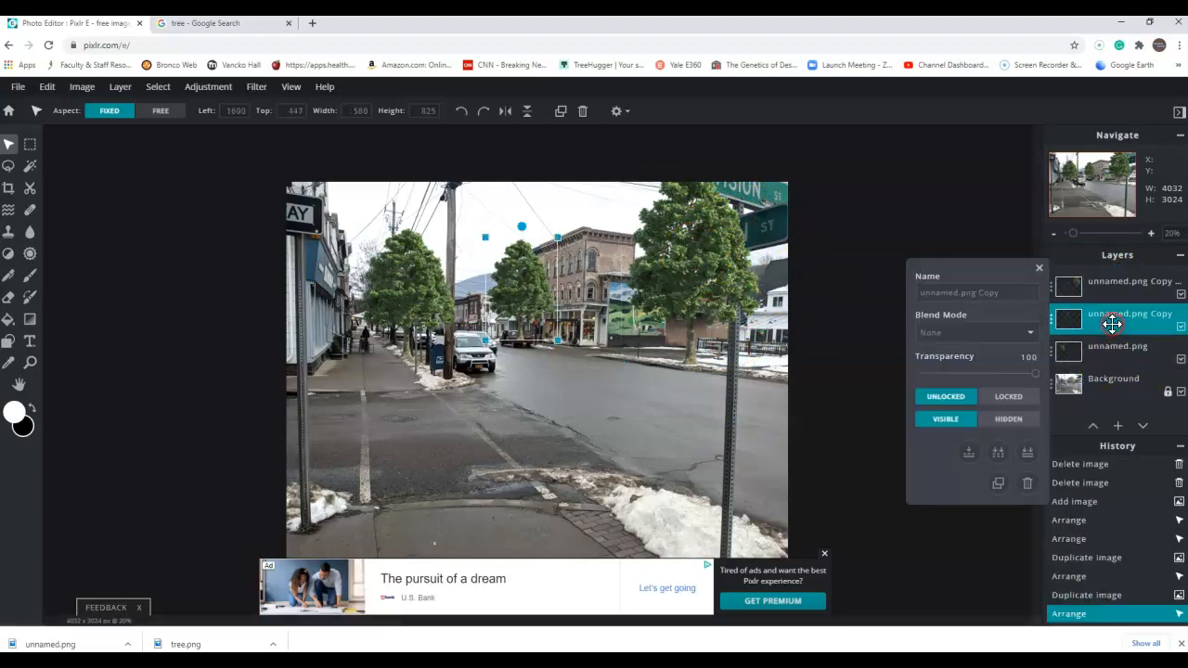
left_click(1001, 483)
left_click_drag(490, 279, 470, 292)
left_click_drag(515, 234, 492, 279)
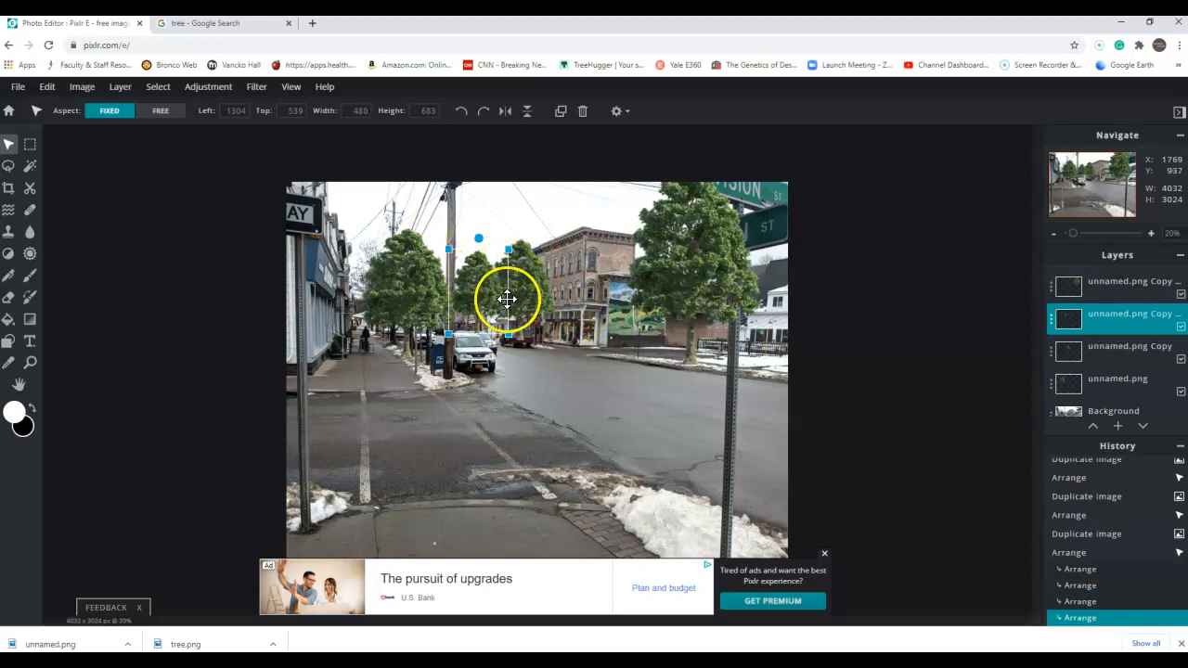
Reorder the small tree's layer to just above Background and shift the tree behind the large sidewalk tree, to about left 1104, top 535
scroll(433, 204, "up", 3)
scroll(433, 204, "up", 2)
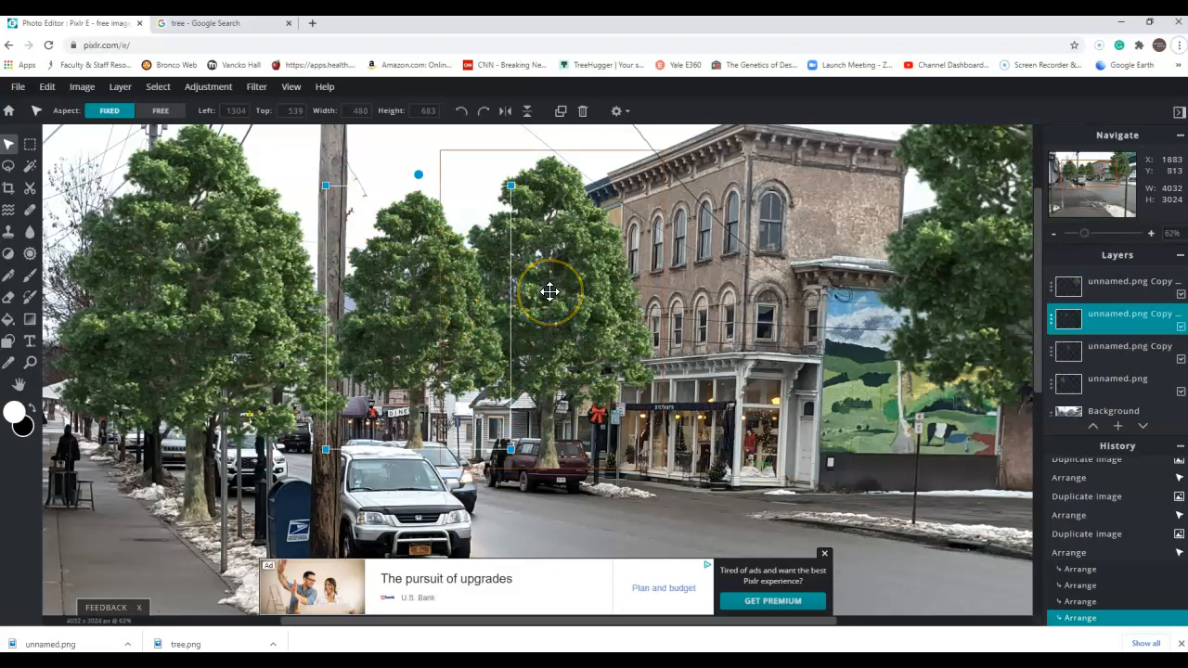
left_click_drag(1108, 320, 1102, 362)
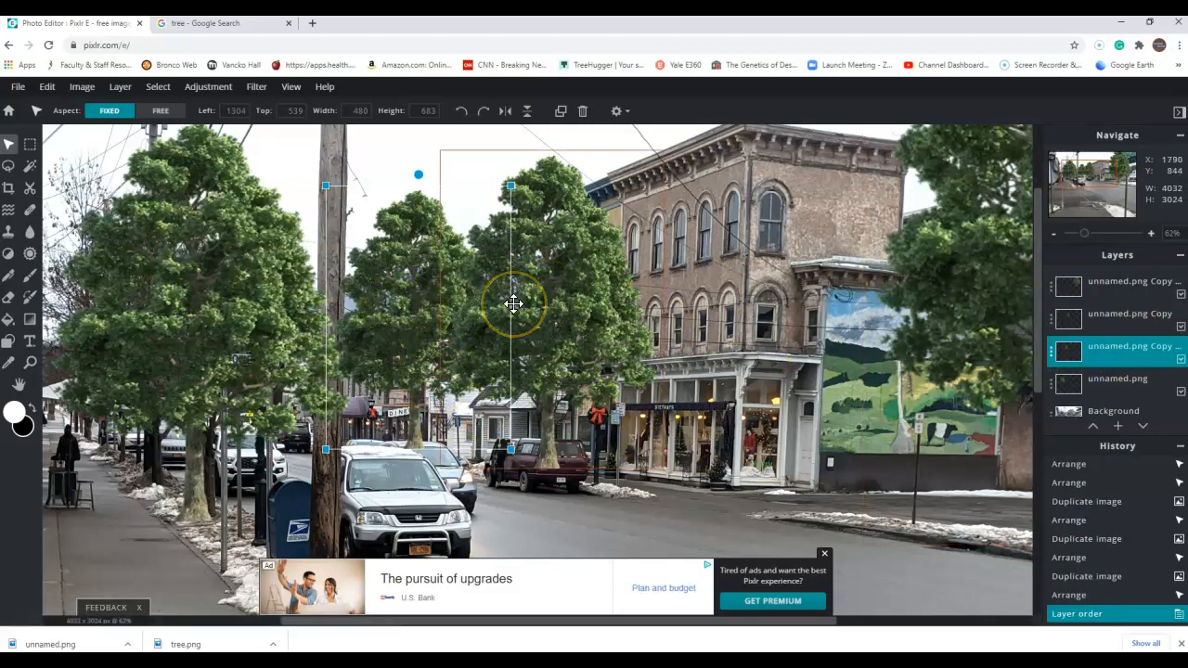
left_click_drag(387, 307, 315, 305)
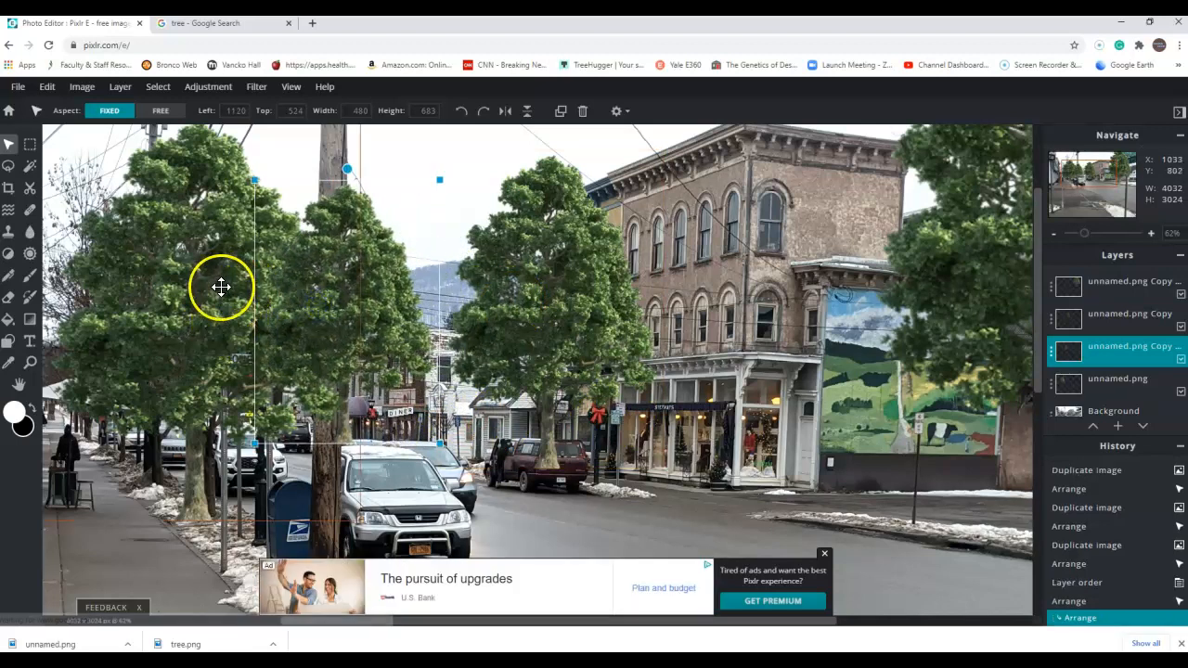
left_click_drag(1100, 345, 1110, 392)
mouse_move(377, 292)
left_mouse_down()
mouse_move(375, 314)
mouse_move(373, 298)
left_mouse_up()
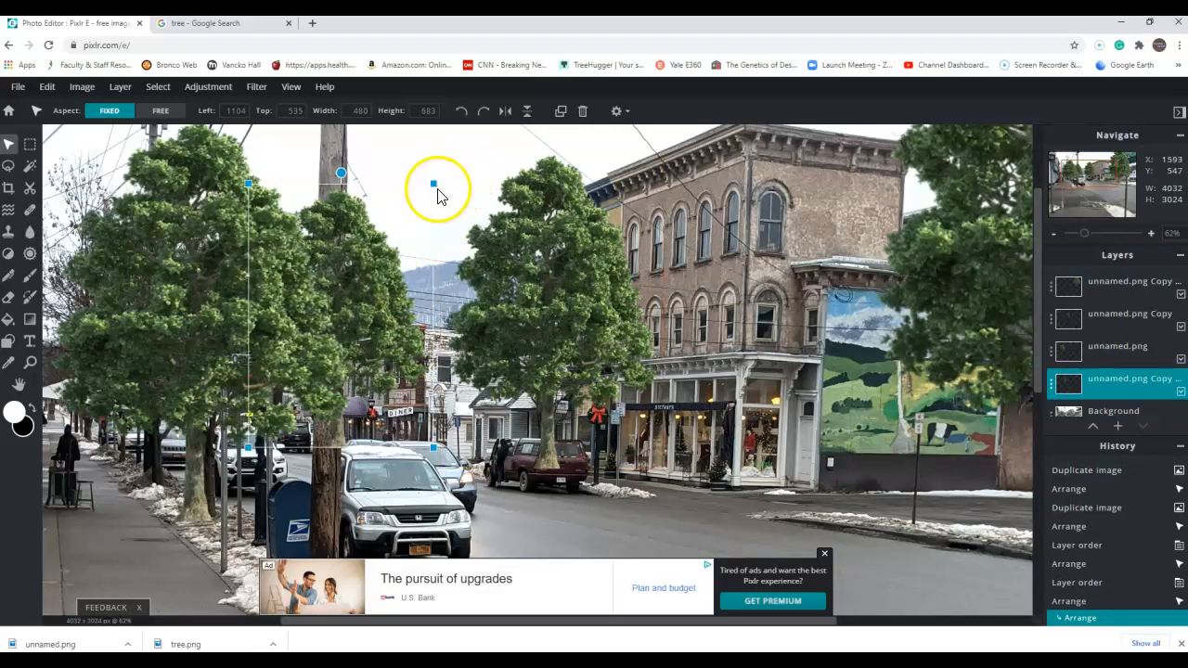
Shrink the small tree at the utility pole proportionally to about 435 × 619 px
left_click_drag(432, 187, 414, 207)
left_click(348, 266)
left_click_drag(356, 268, 346, 266)
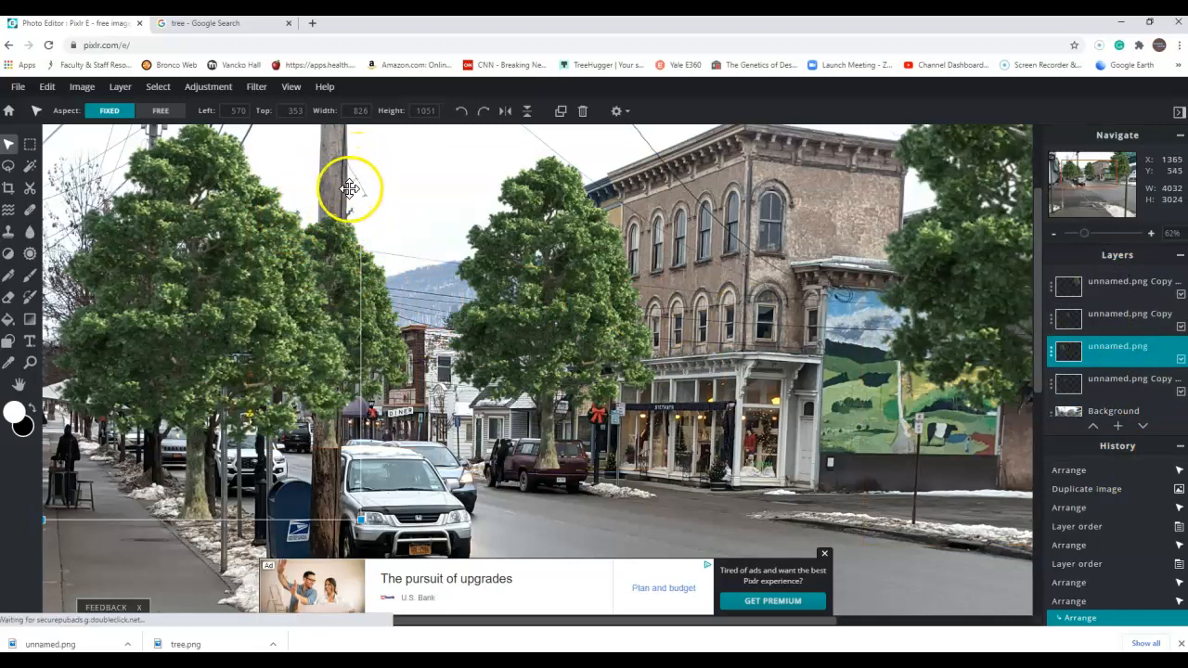
Select the small tree's layer and lasso a freehand area of about 285 × 674 px around the tree's part at the utility pole
scroll(547, 320, "down", 2)
scroll(547, 320, "down", 2)
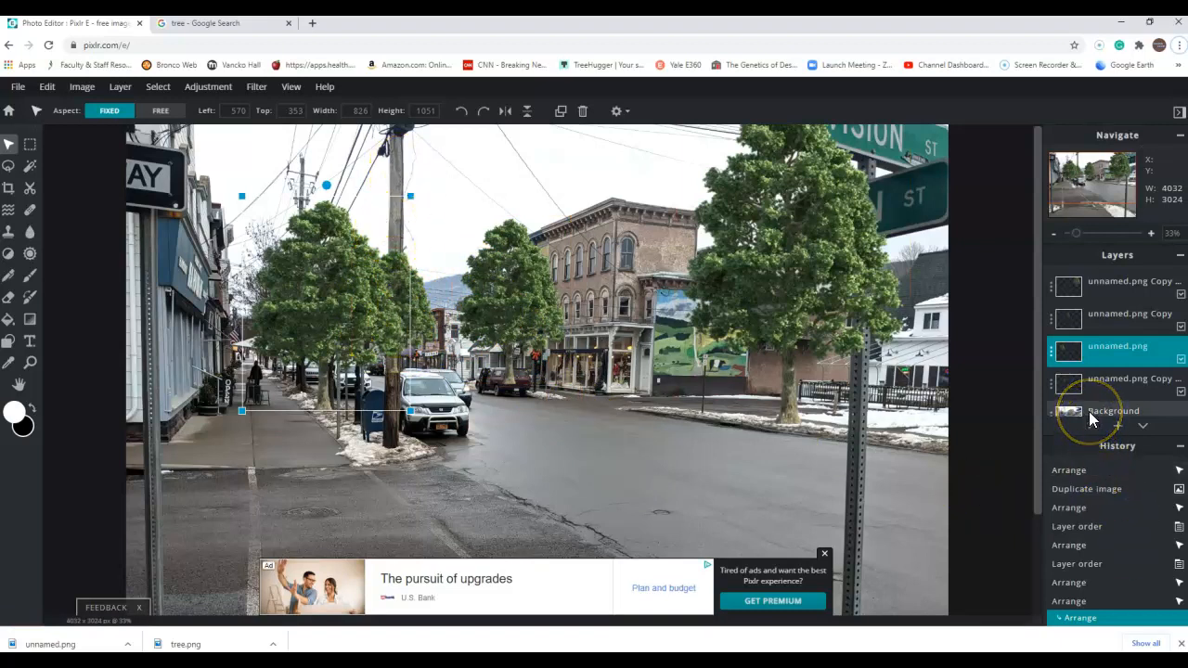
left_click(452, 325)
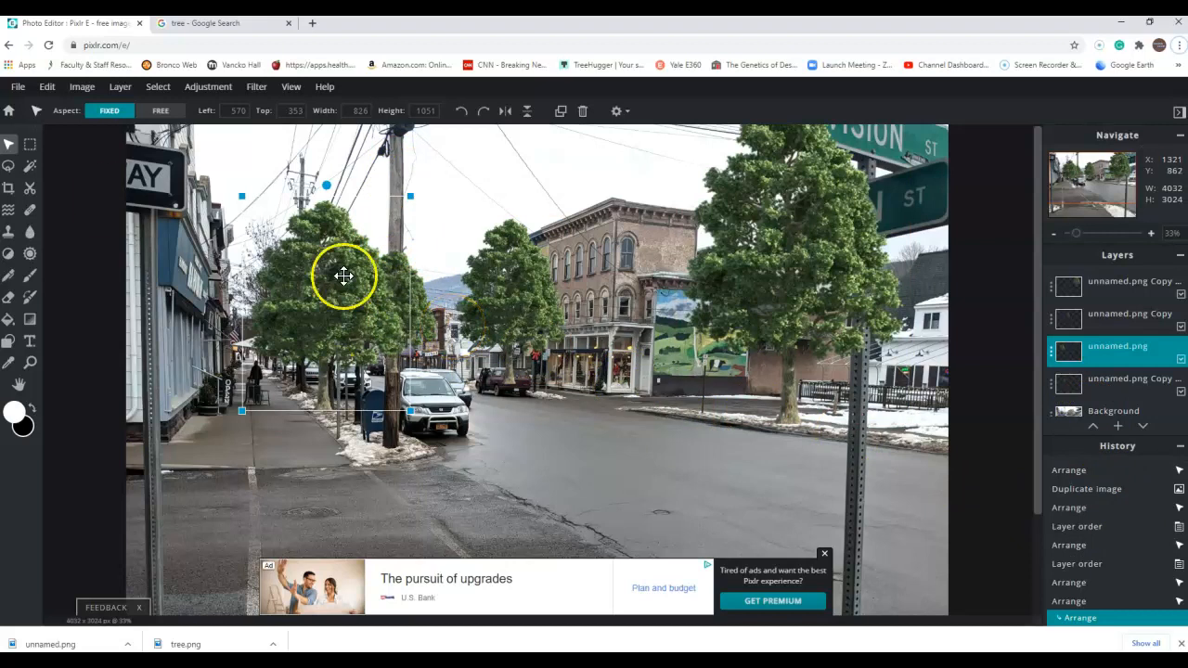
left_click(1095, 379)
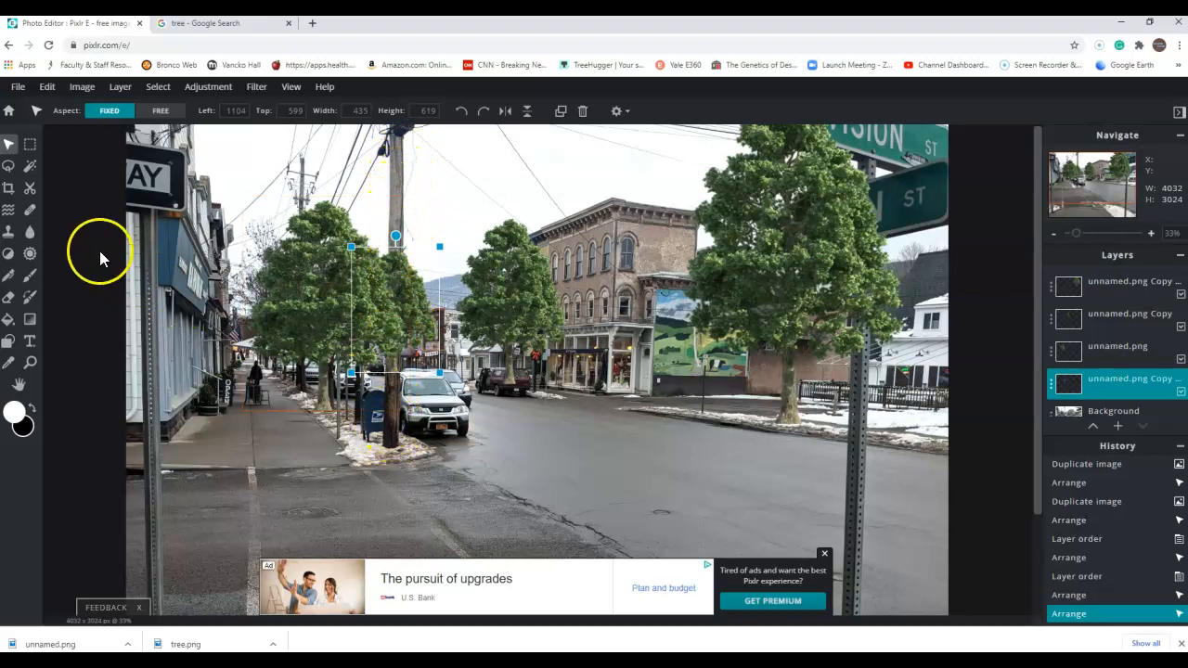
left_click(11, 174)
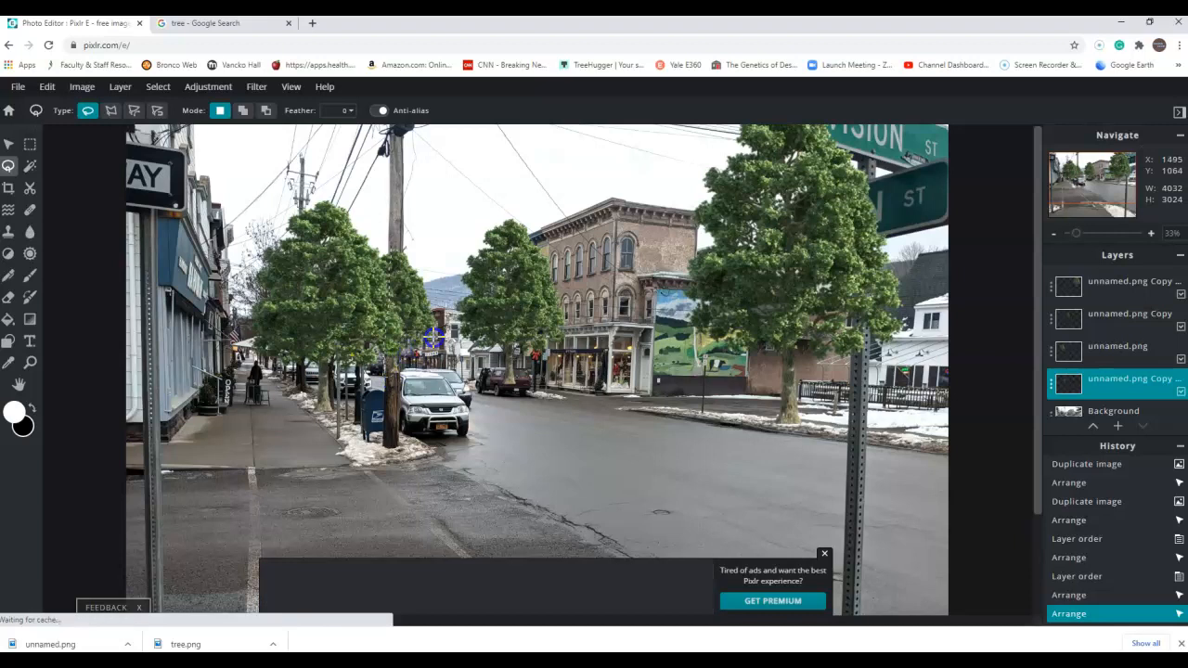
left_click_drag(403, 241, 393, 244)
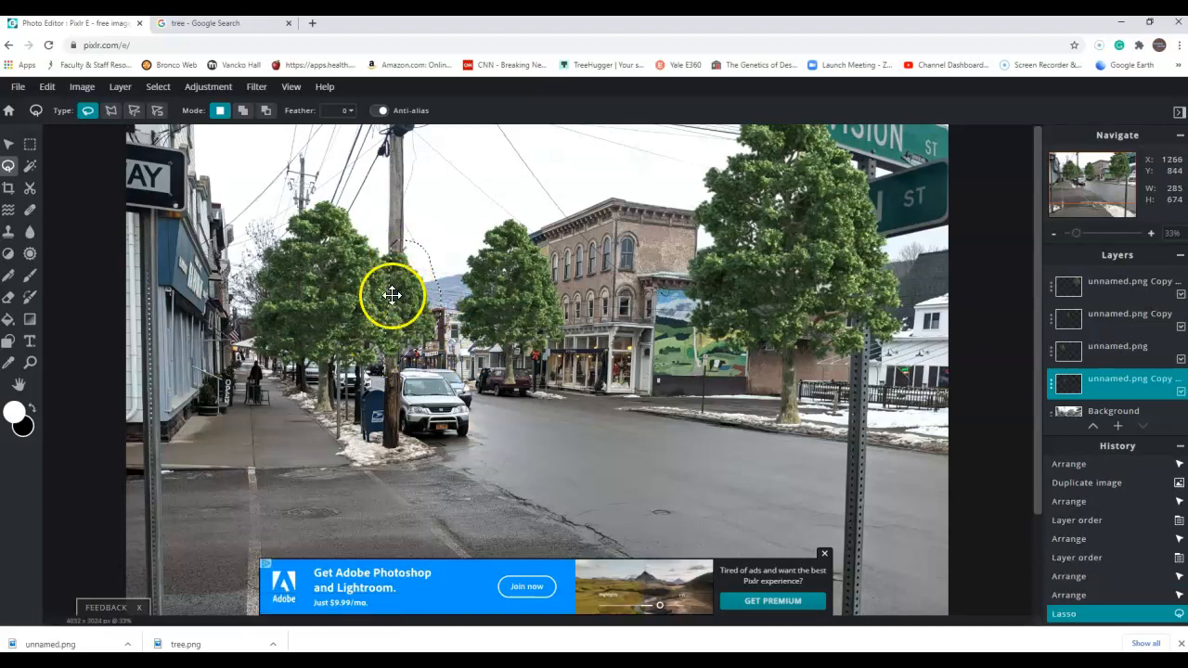
Try to clear the freehand-selected area on each of the four tree layers, ending with the small tree's layer above Background
scroll(393, 291, "up", 2)
scroll(279, 186, "up", 3)
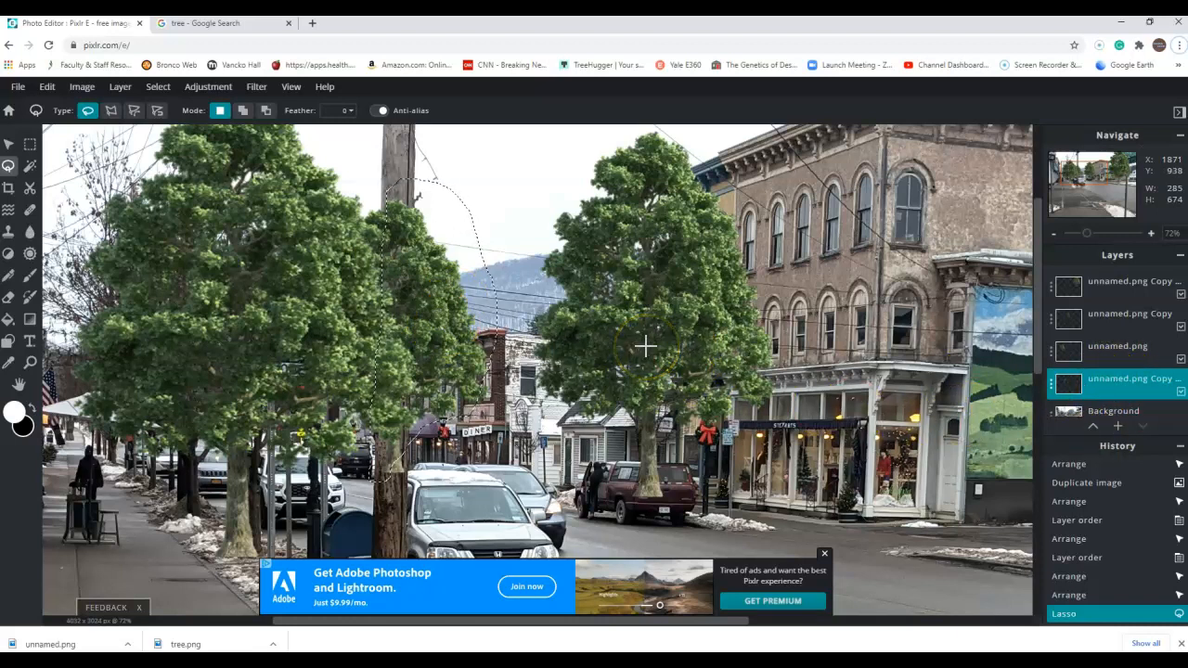
left_click(1098, 350)
key("Delete")
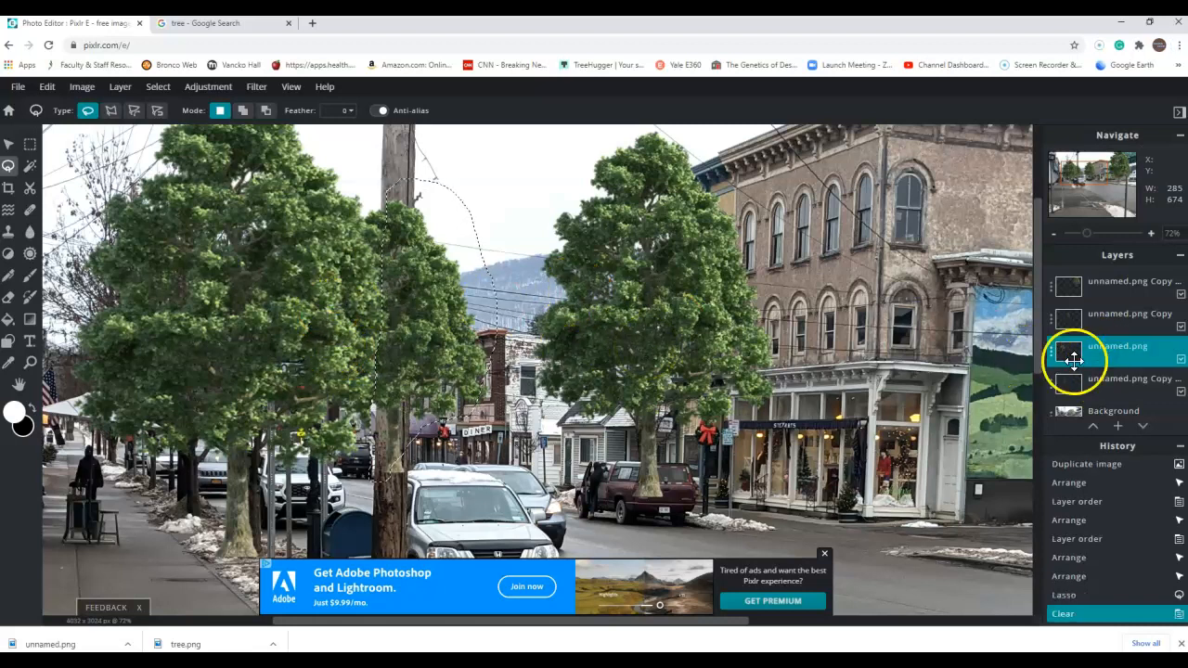
left_click(1133, 319)
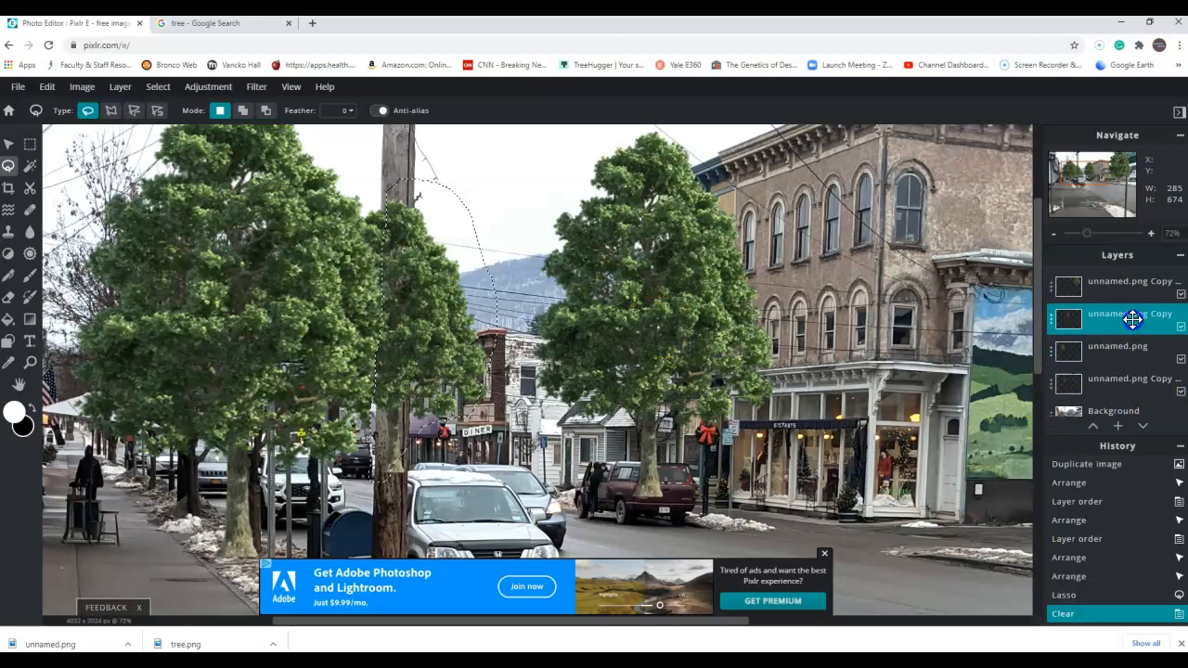
key("Delete")
left_click(1102, 291)
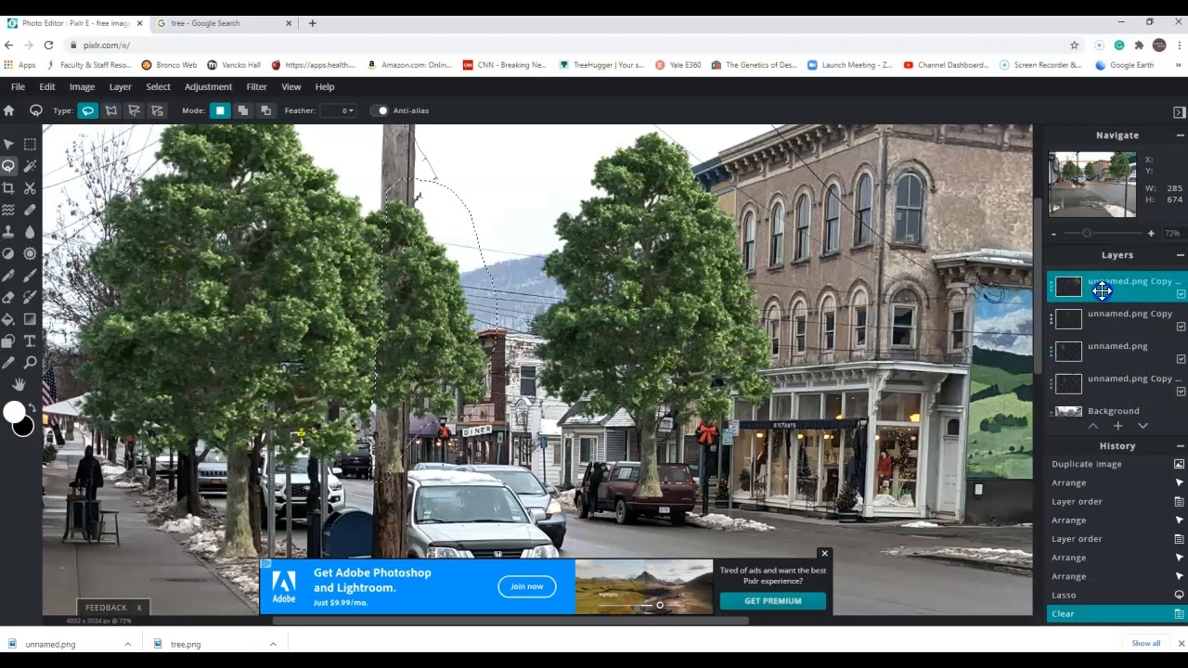
key("Delete")
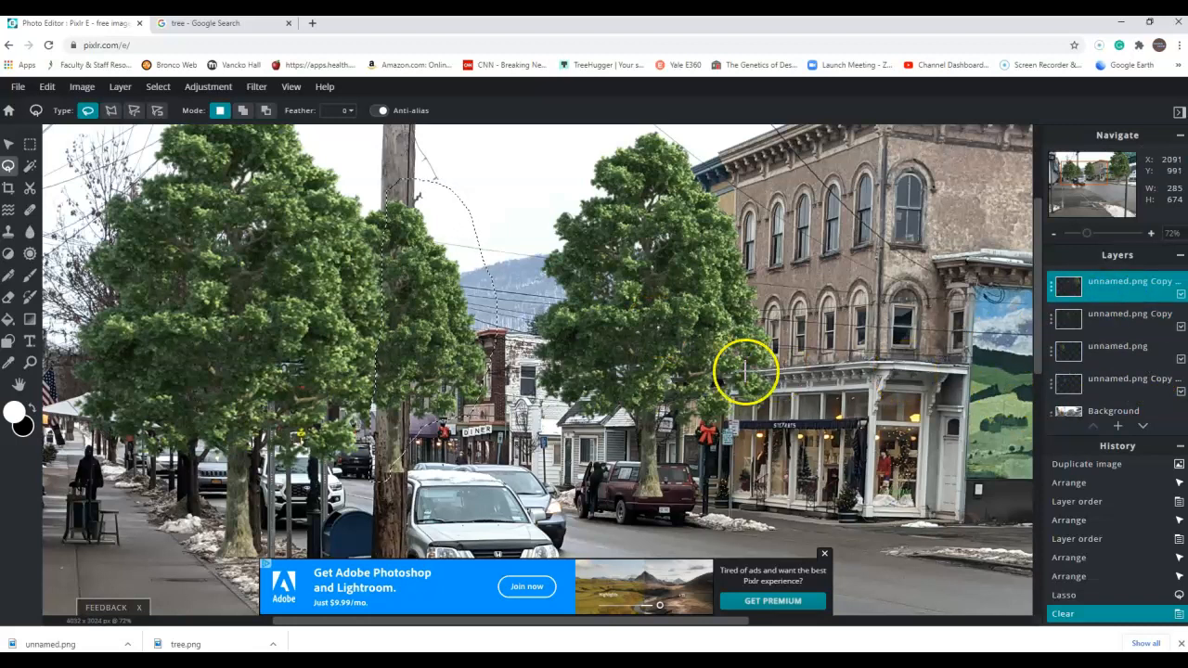
left_click(1084, 384)
key("Delete")
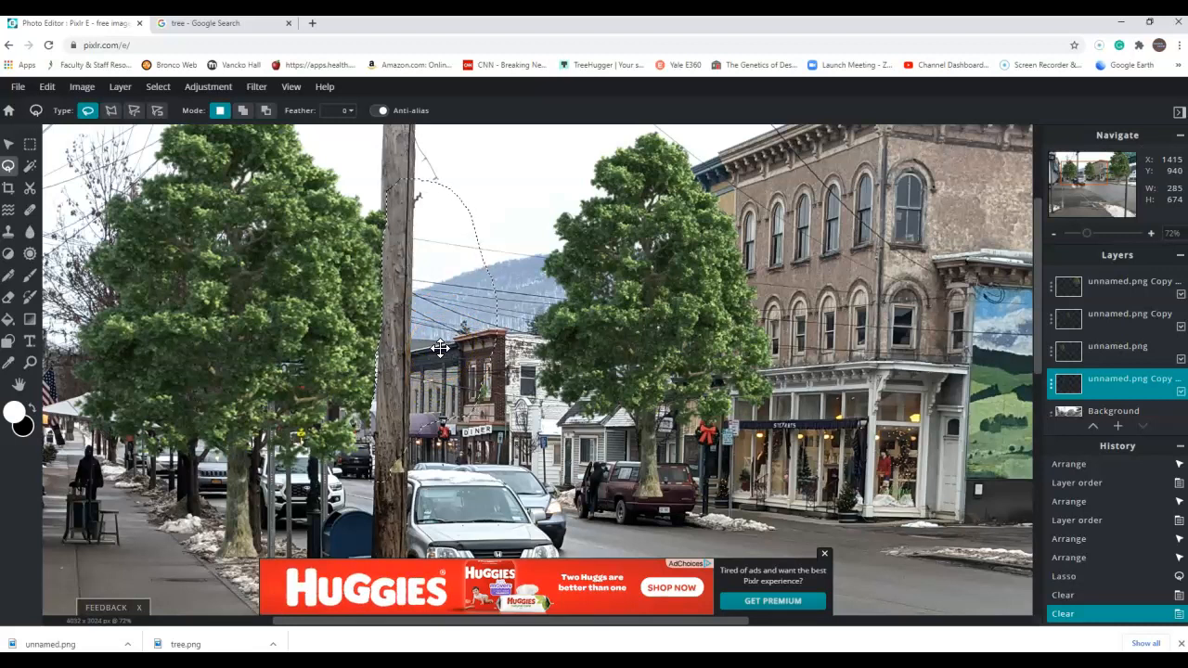
Undo the clears on the tree layers back to the lasso state and remove the freehand selection
key("ctrl+z")
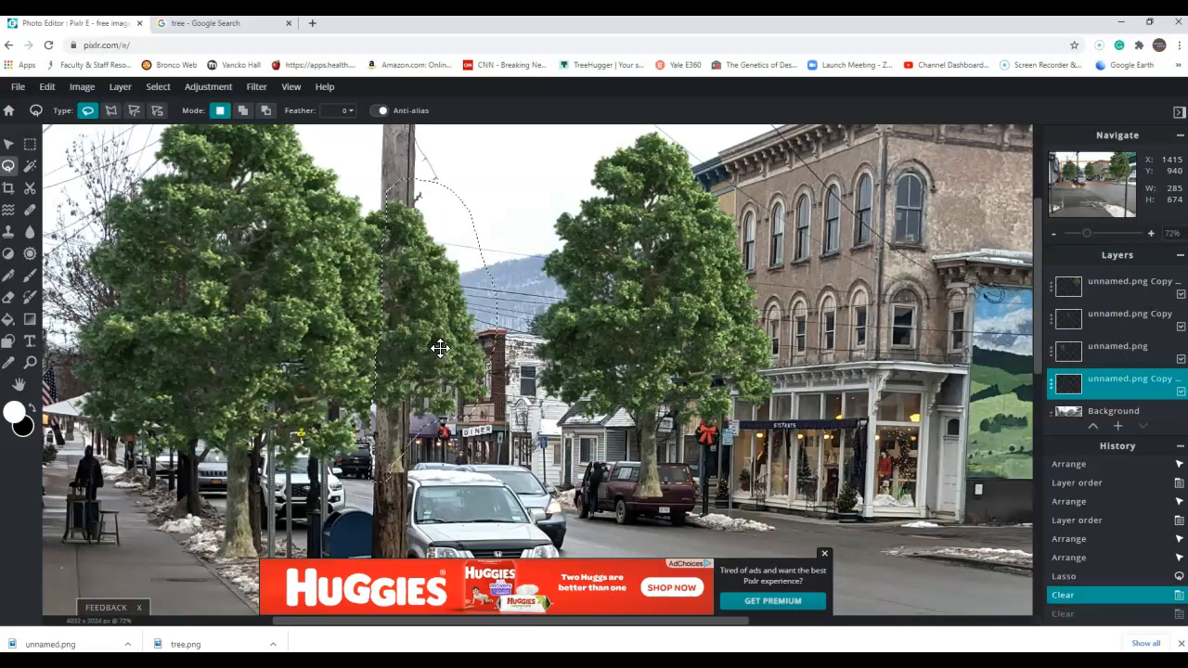
left_click(1075, 581)
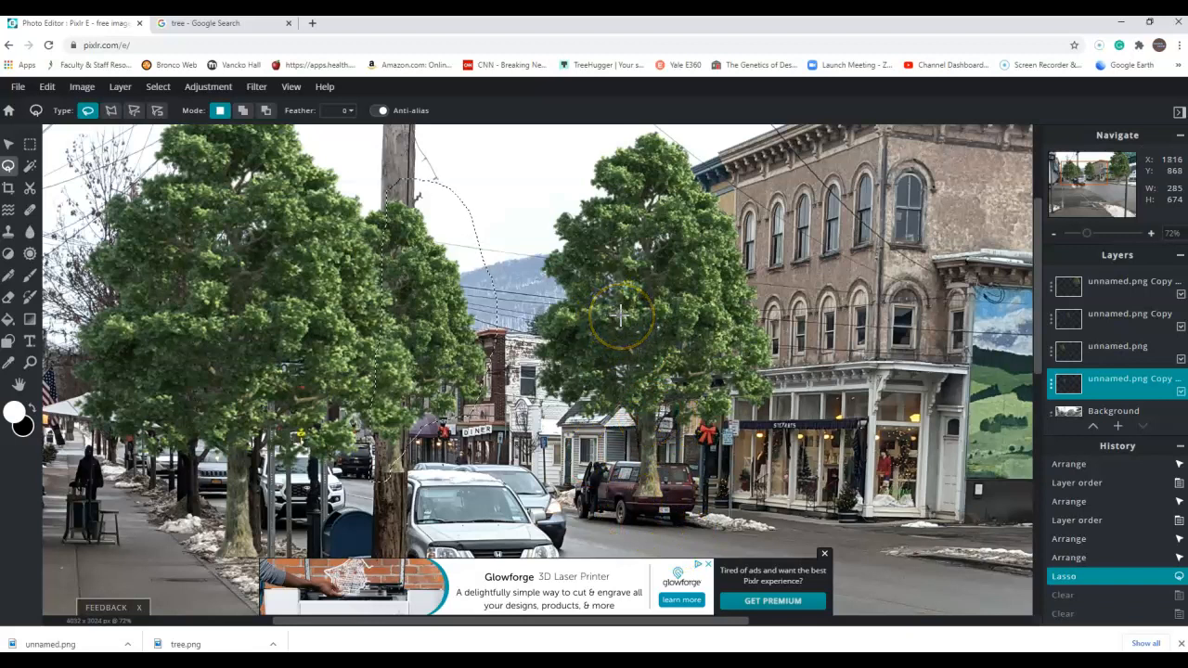
key("ctrl+d")
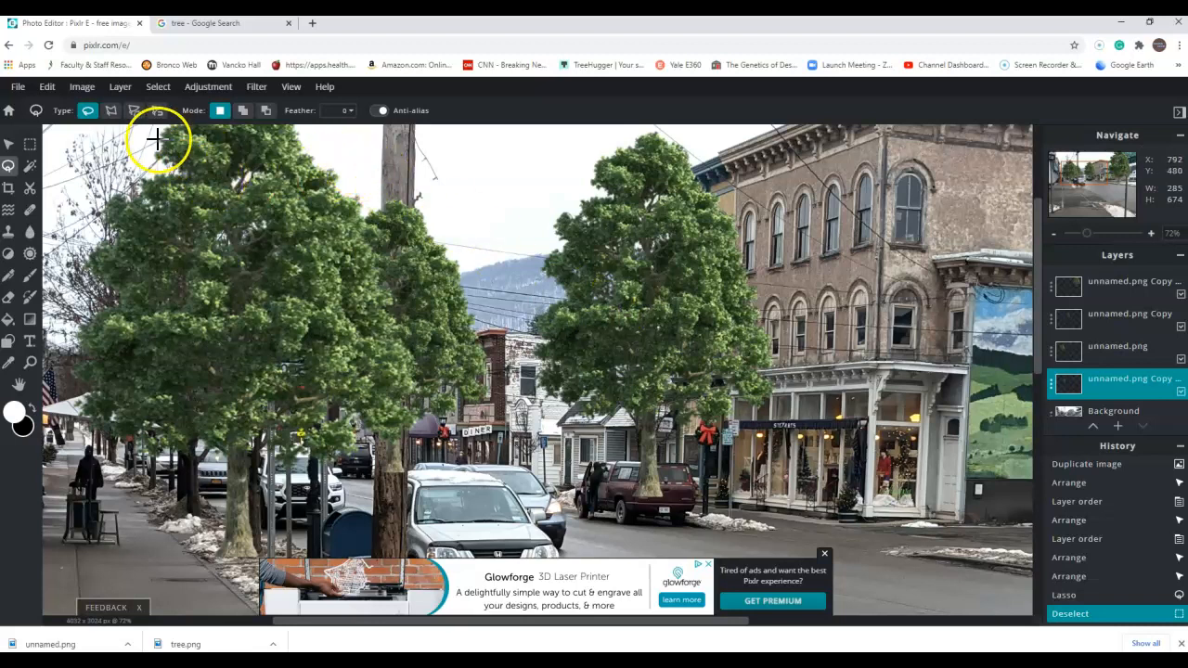
Outline the utility pole in front of the small tree with a polygon lasso selection of about 99 × 833 px
left_click(112, 111)
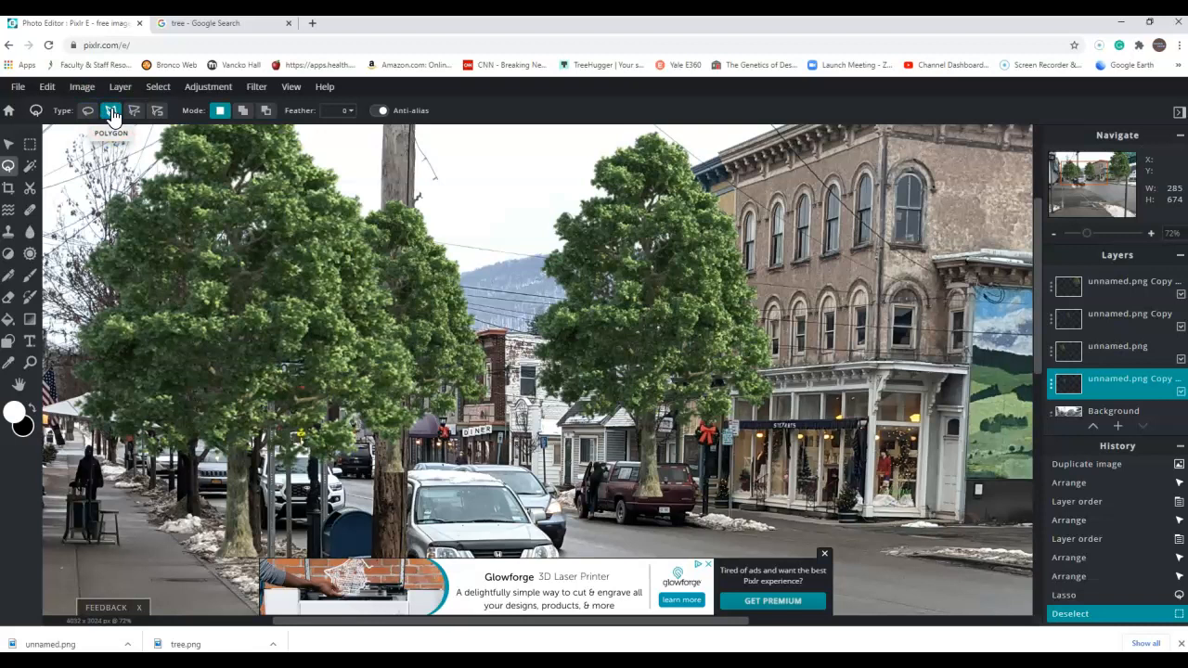
left_click(383, 159)
left_click(371, 528)
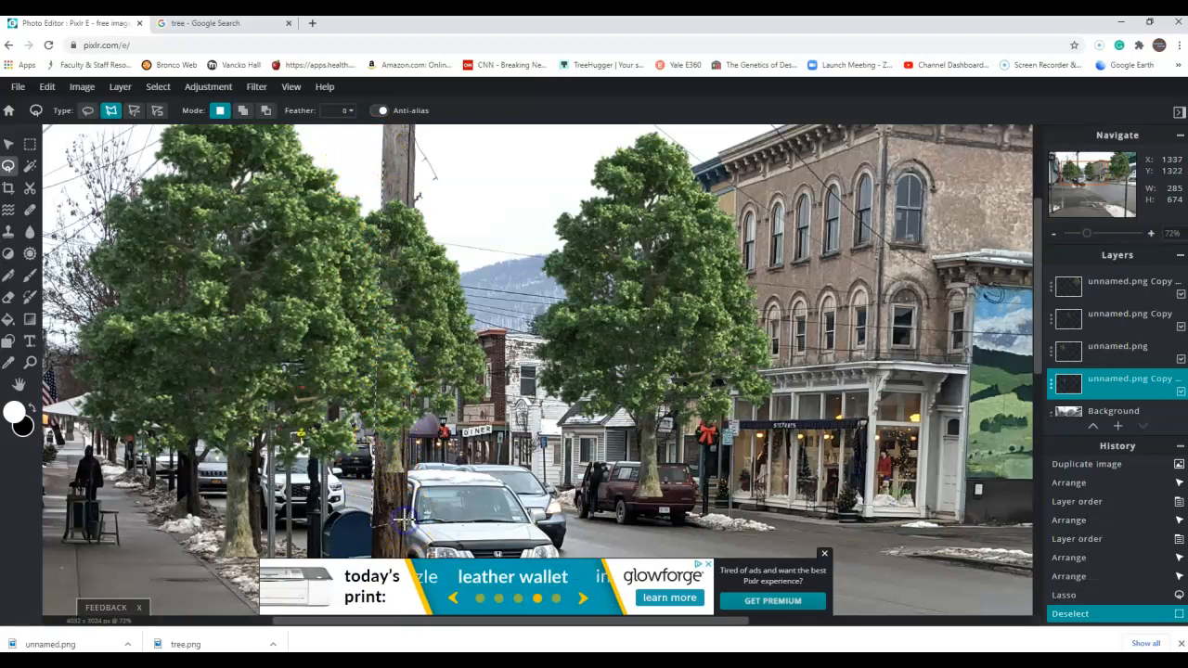
left_click(406, 501)
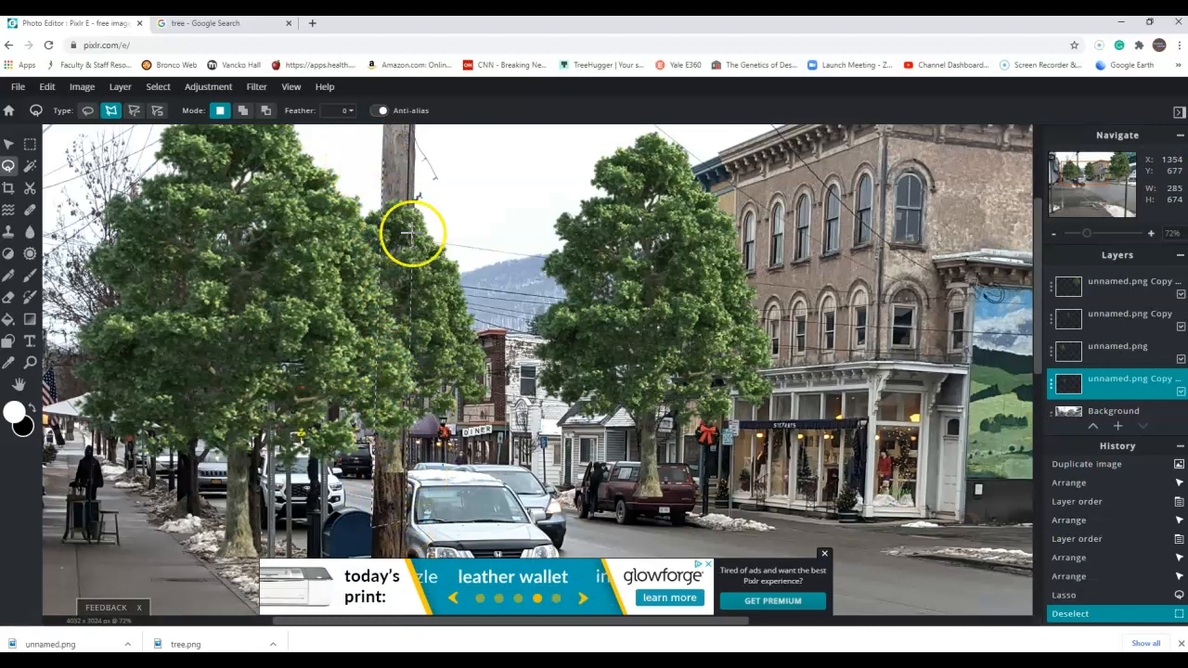
double_click(415, 154)
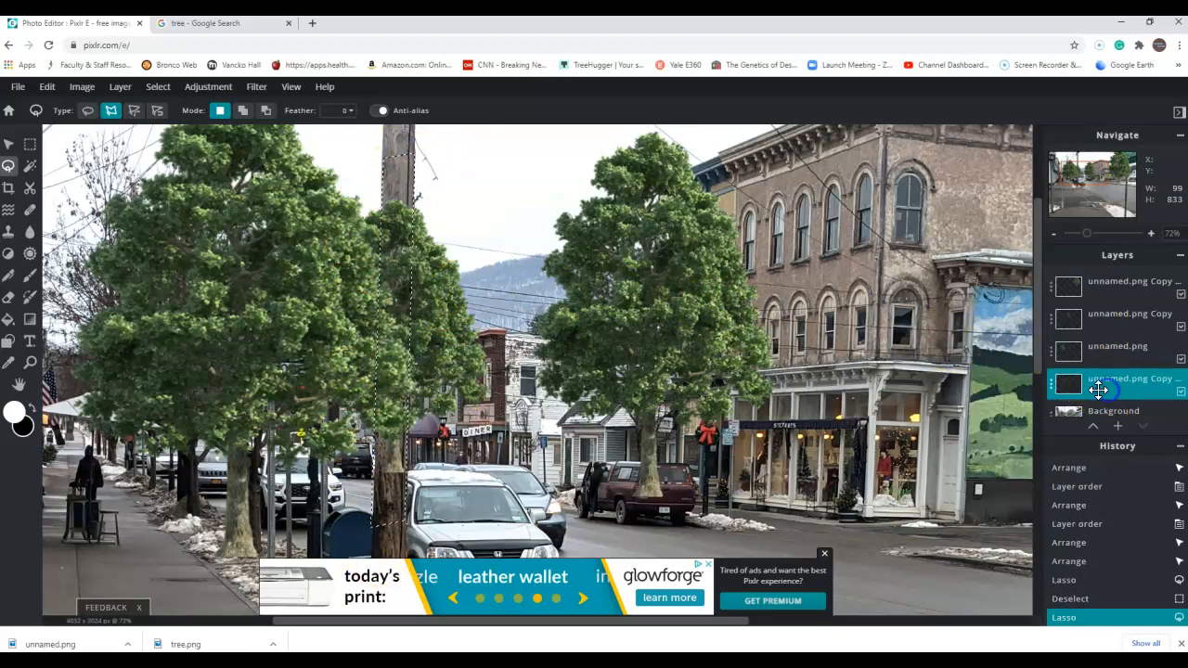
Clear the pole-shaped selection from the small tree's layer and from the large sidewalk tree's layer, unnamed.png
key("Delete")
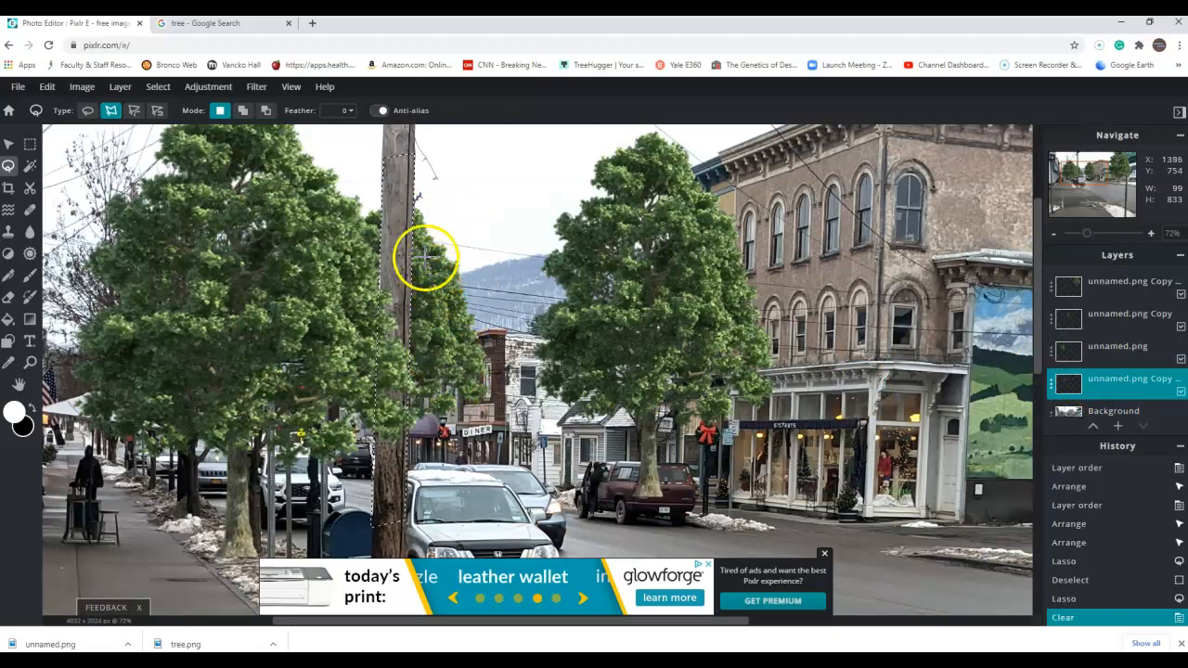
left_click(1126, 348)
key("Delete")
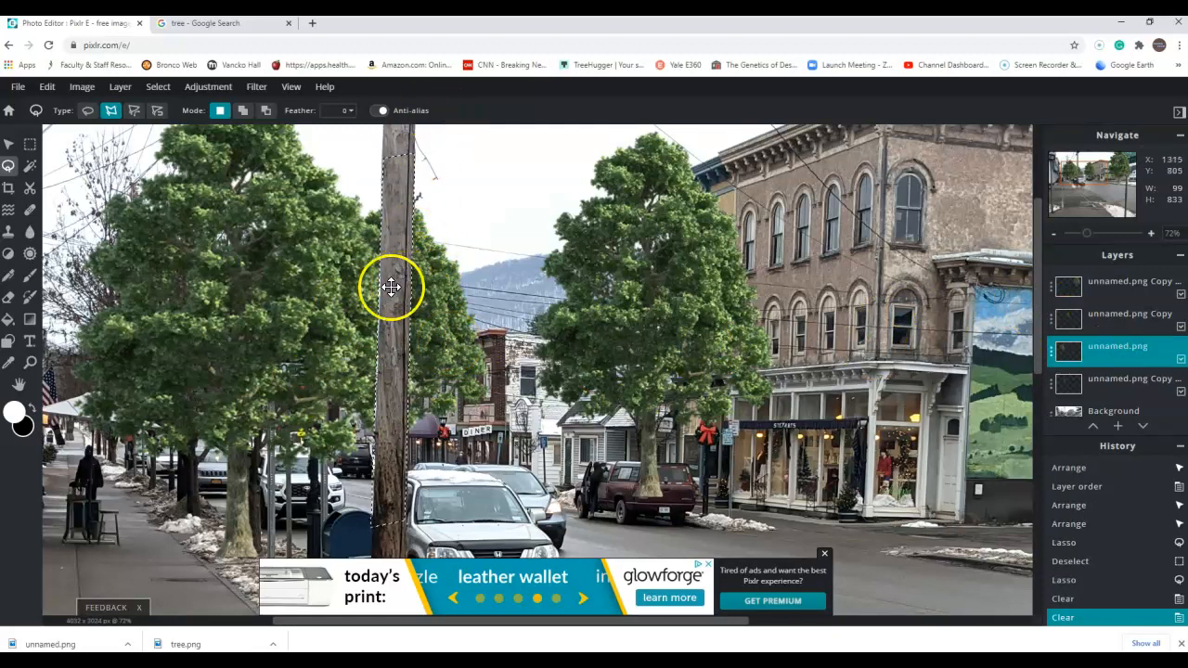
Remove the pole selection and set the transparency of the tree layer behind the street signs, unnamed.png Copy Copy, to 59
left_click(502, 318)
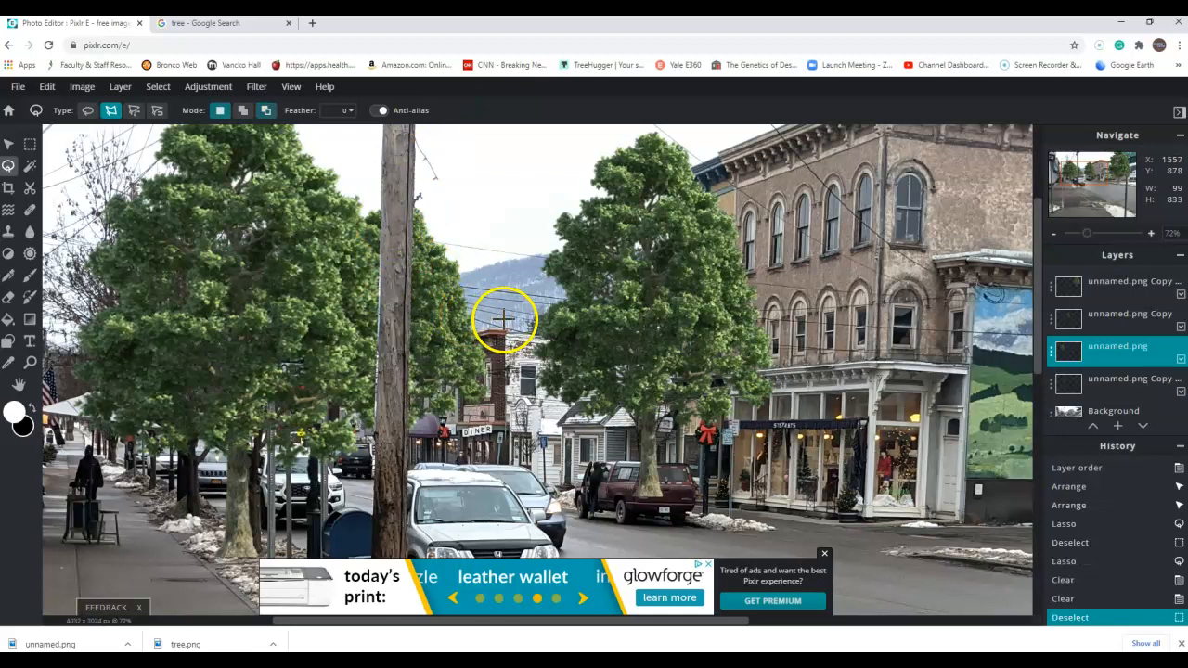
scroll(390, 313, "down", 4)
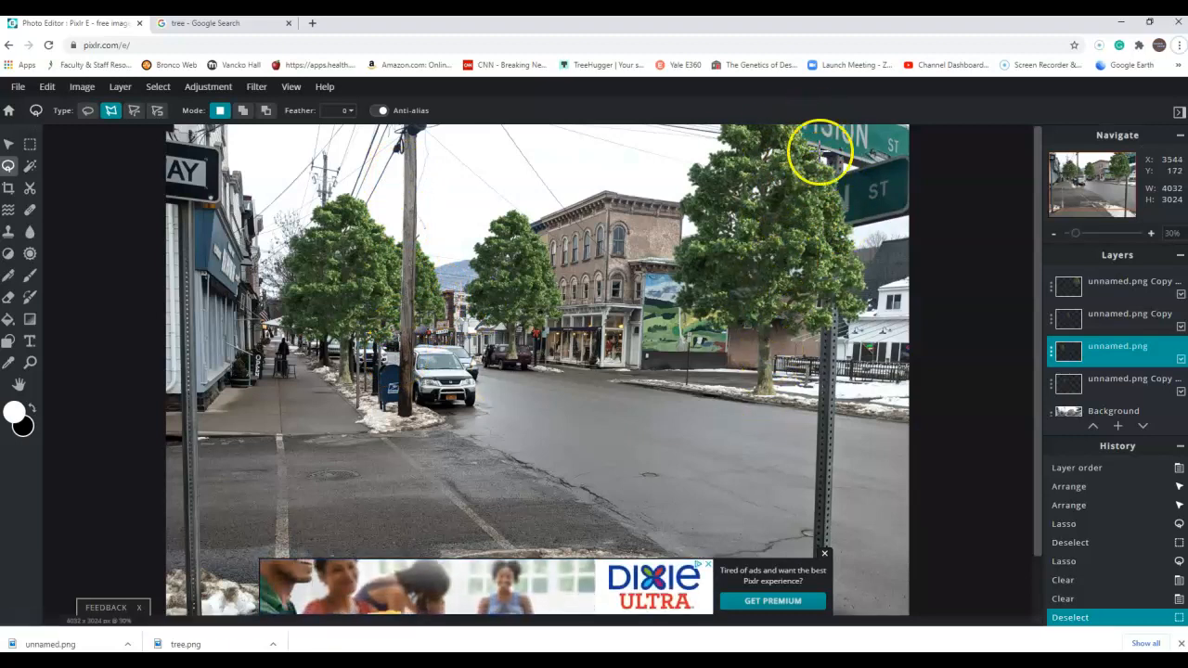
left_click(1142, 283)
mouse_move(1127, 285)
left_mouse_down()
mouse_move(1103, 299)
mouse_move(1153, 313)
mouse_move(1120, 288)
left_mouse_up()
mouse_move(795, 164)
left_mouse_down()
mouse_move(812, 152)
mouse_move(800, 174)
left_mouse_up()
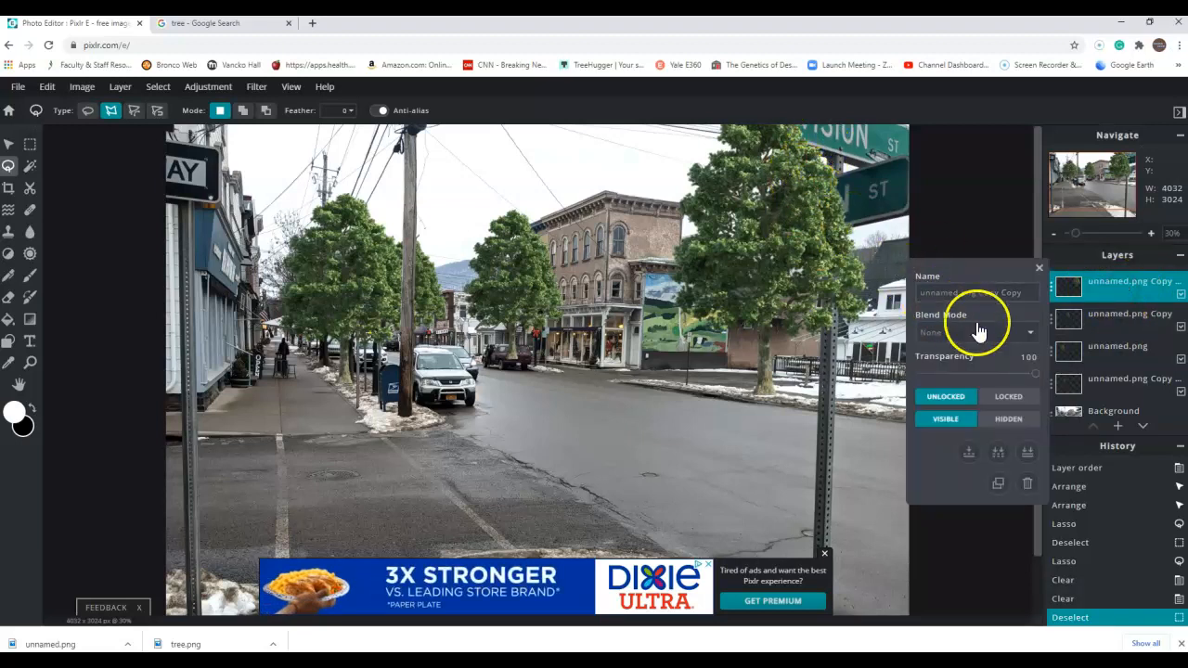
left_click_drag(1027, 375, 987, 373)
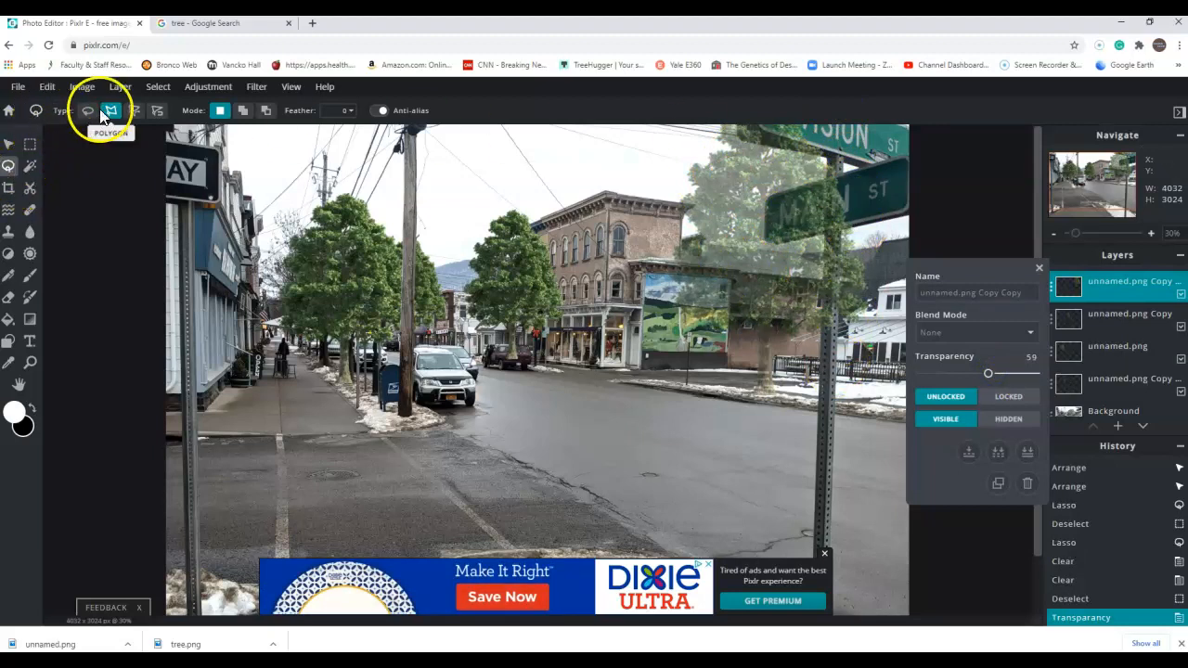
Outline the street signs and their post in front of the tree with a polygon lasso selection of about 593 × 1193 px
scroll(831, 138, "up", 1)
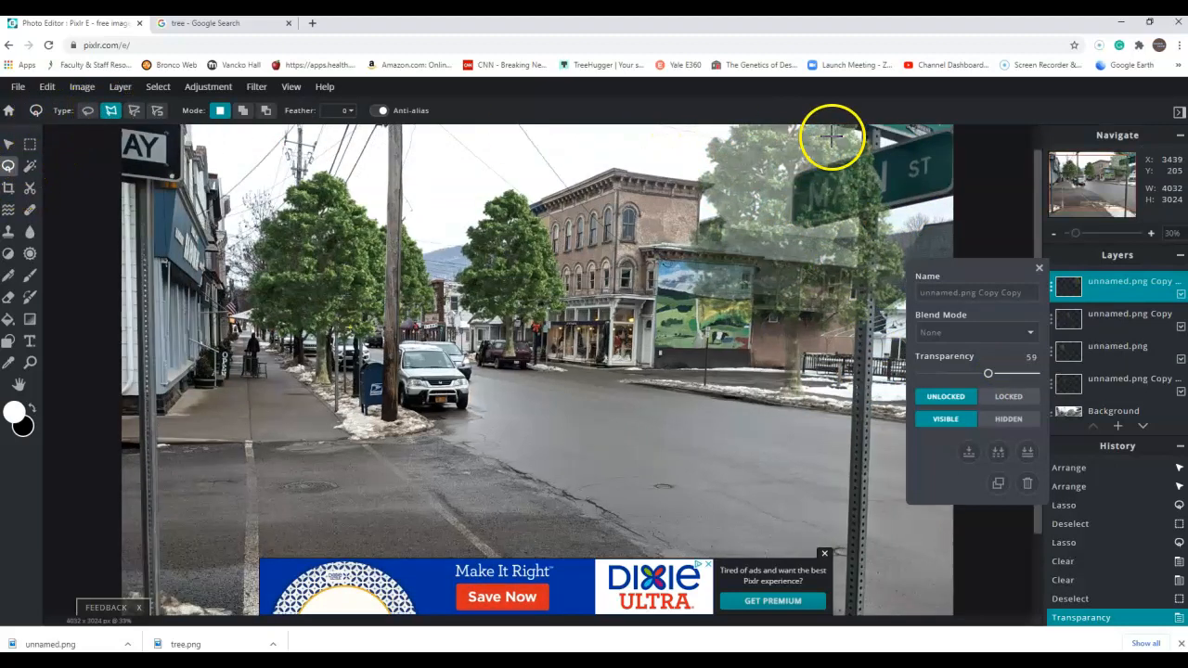
scroll(832, 137, "up", 10)
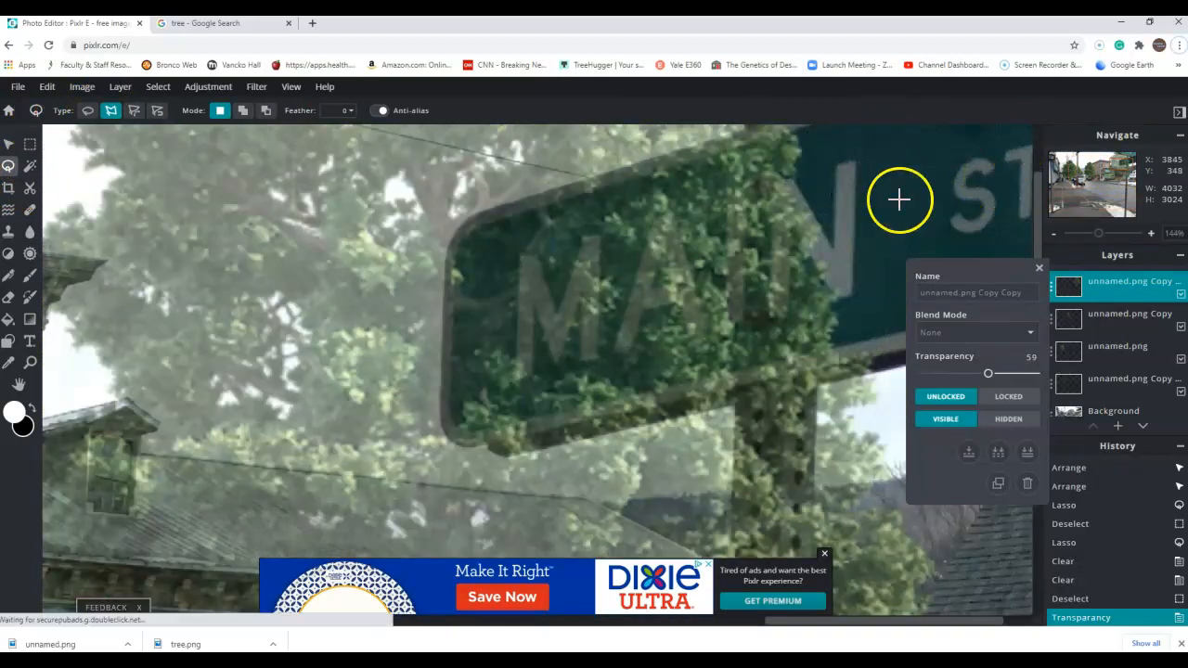
scroll(898, 199, "down", 5)
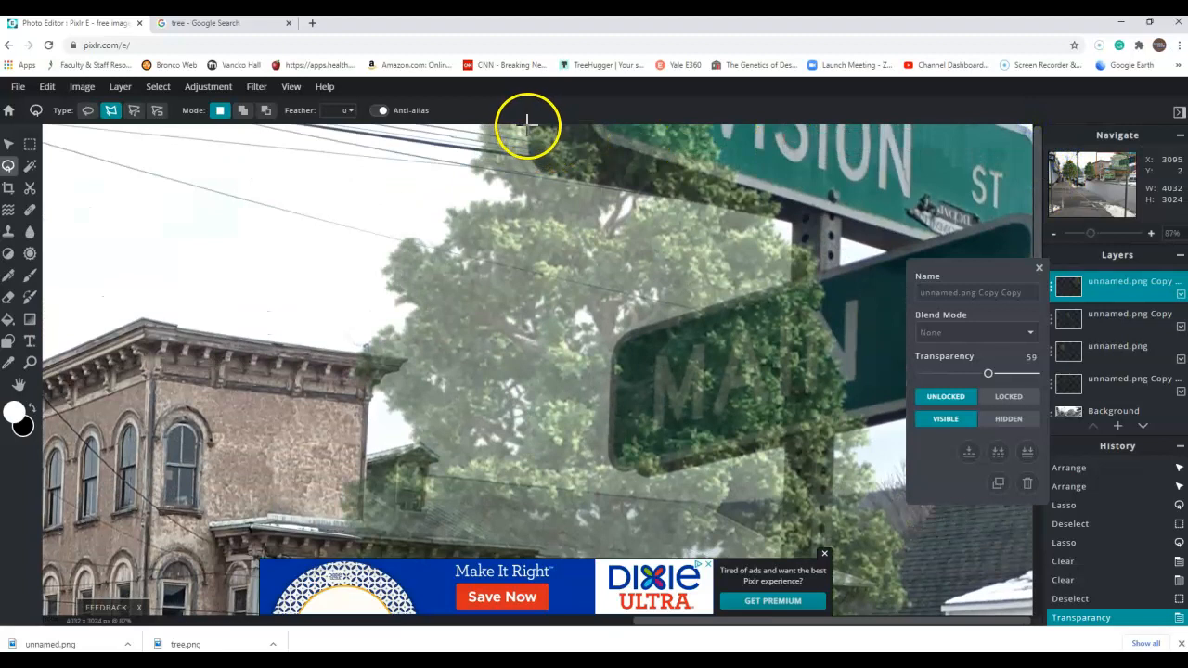
left_click(550, 179)
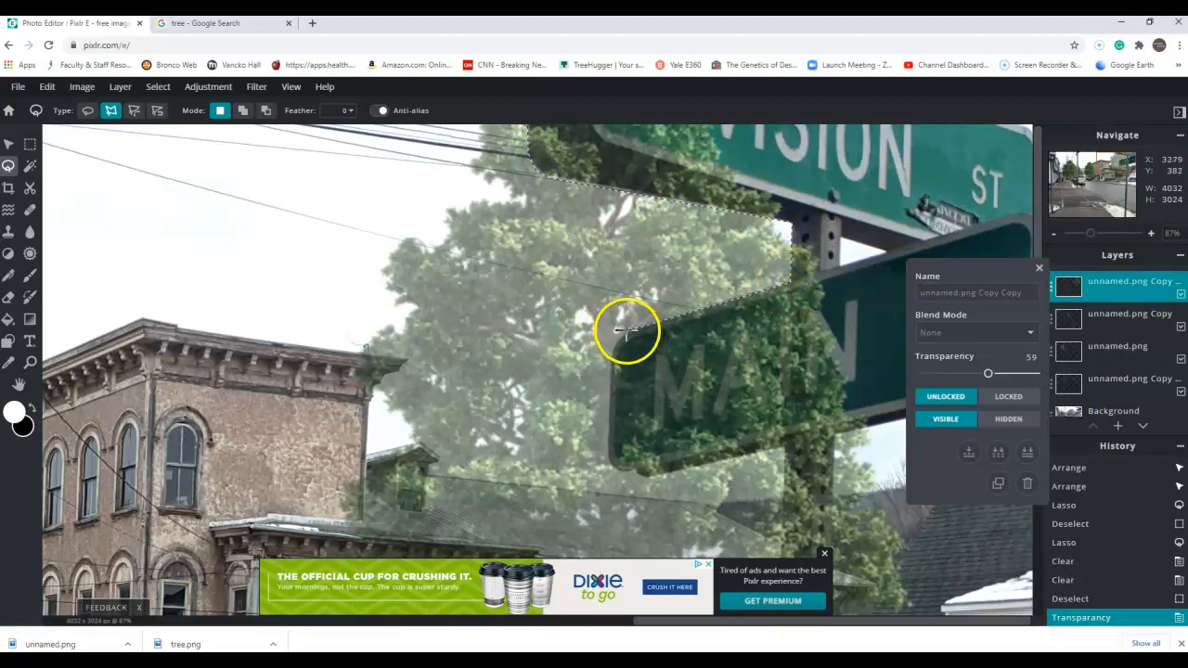
left_click(608, 460)
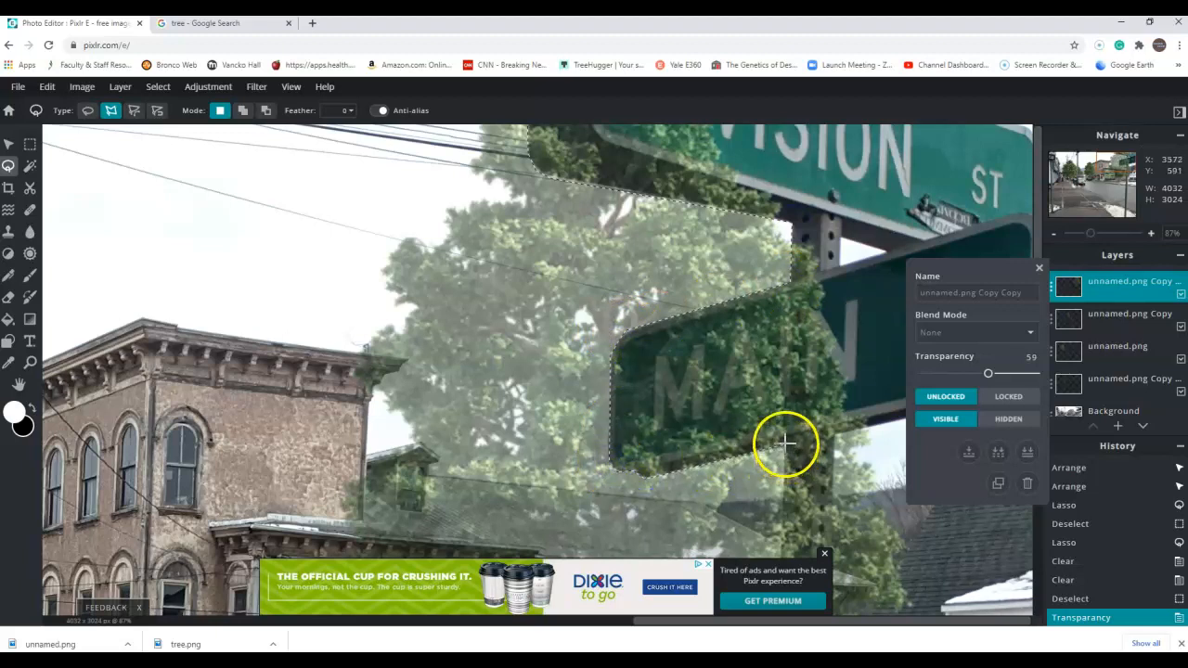
scroll(783, 448, "down", 3)
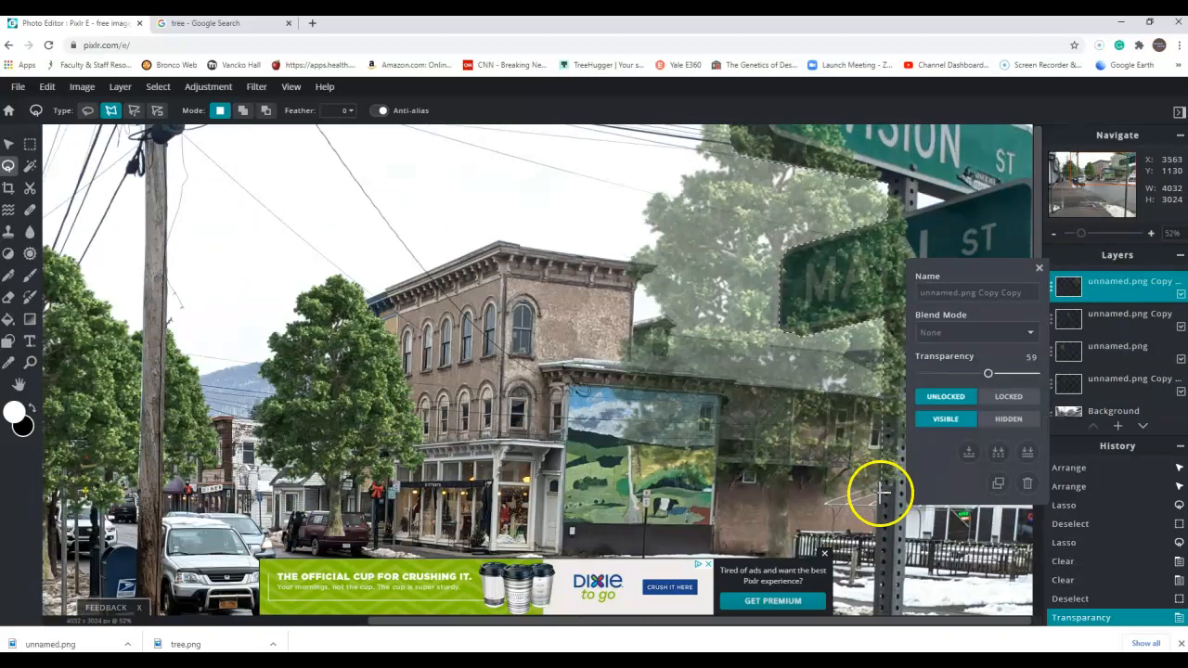
scroll(610, 498, "down", 3)
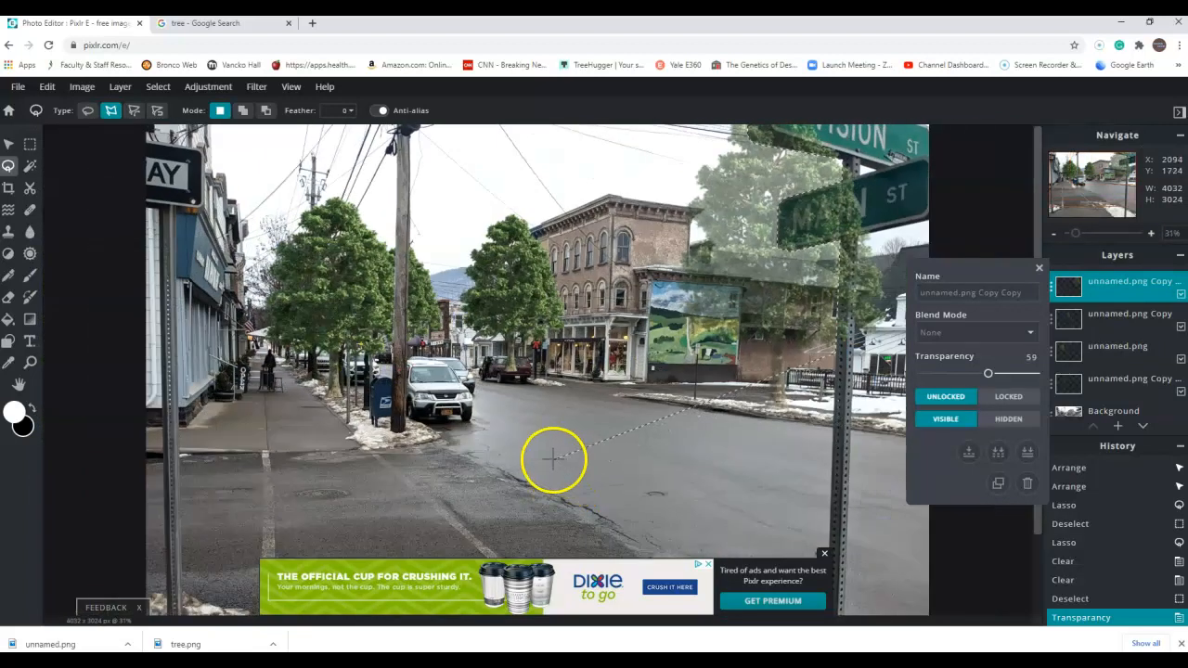
scroll(787, 228, "up", 2)
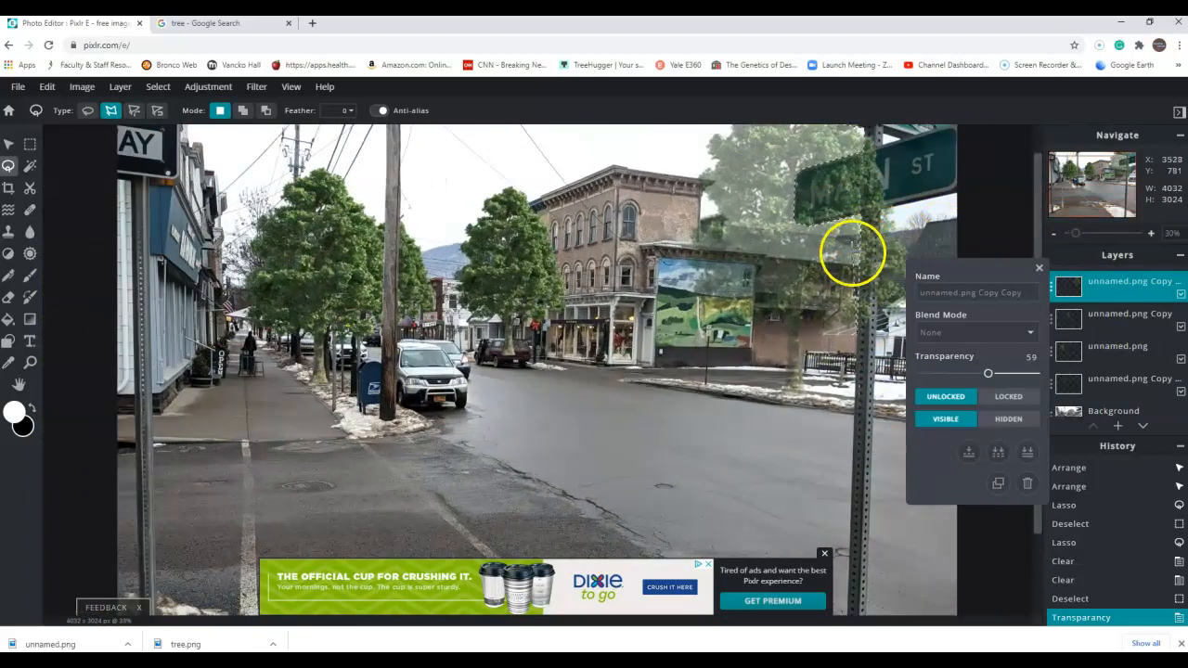
scroll(782, 317, "down", 3)
scroll(831, 223, "up", 2)
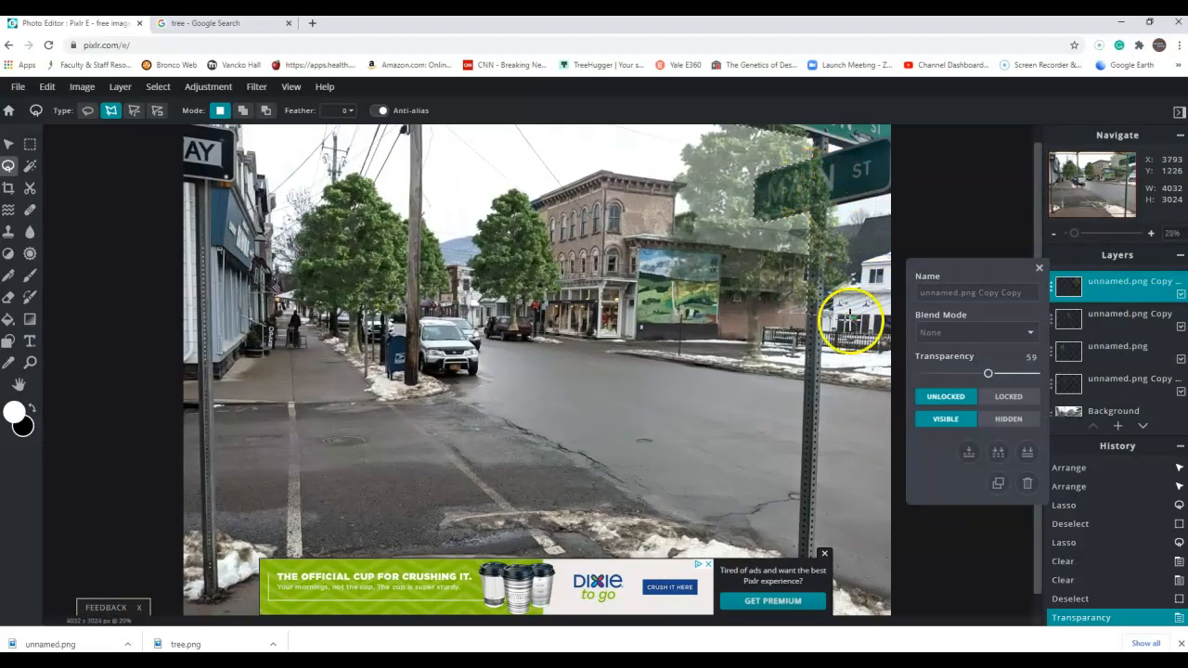
scroll(825, 283, "up", 1)
scroll(825, 281, "down", 2)
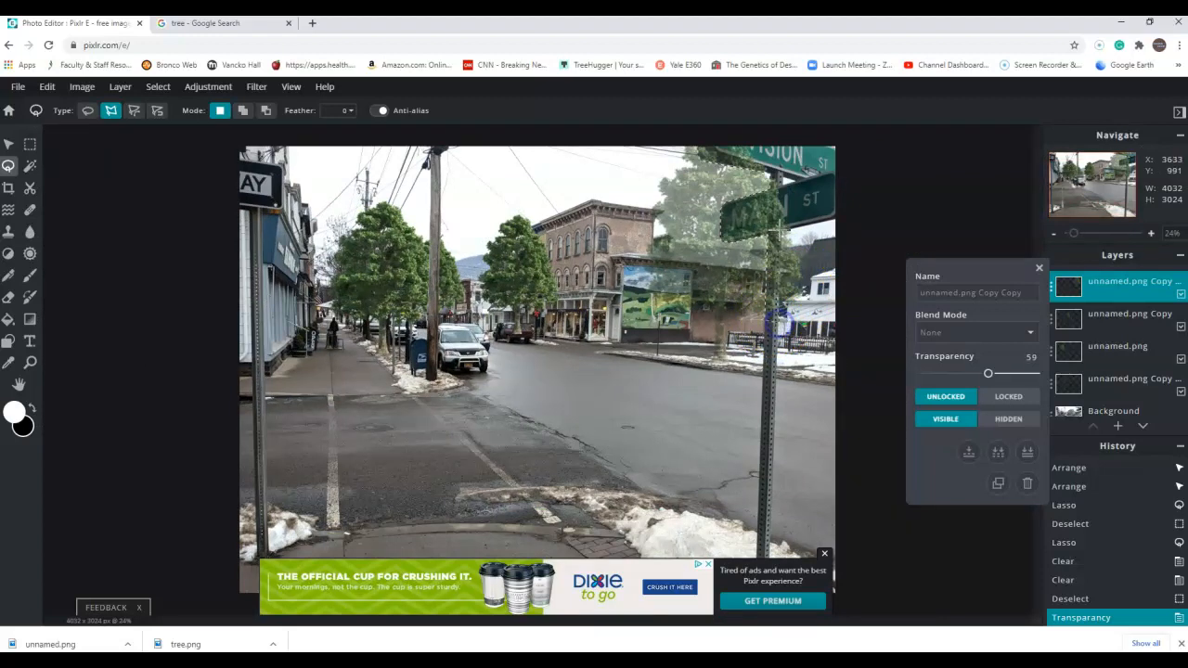
double_click(784, 159)
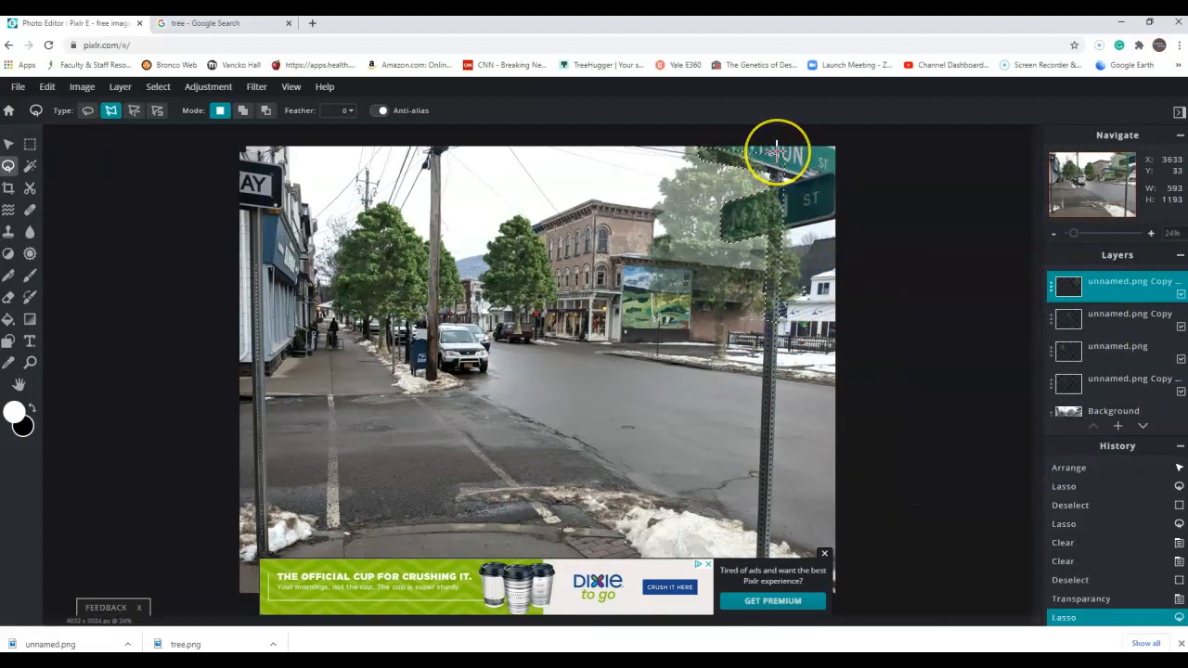
Clear the sign-and-post-shaped selection from the unnamed.png Copy Copy tree layer and remove the selection
key("Delete")
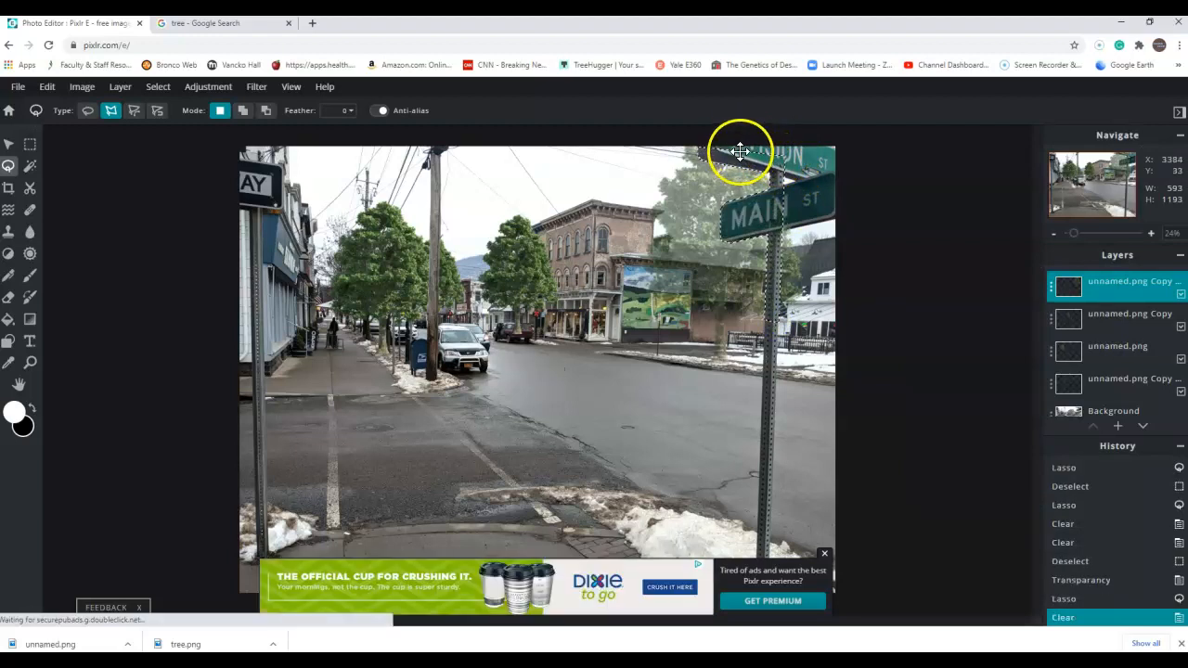
scroll(743, 137, "up", 3)
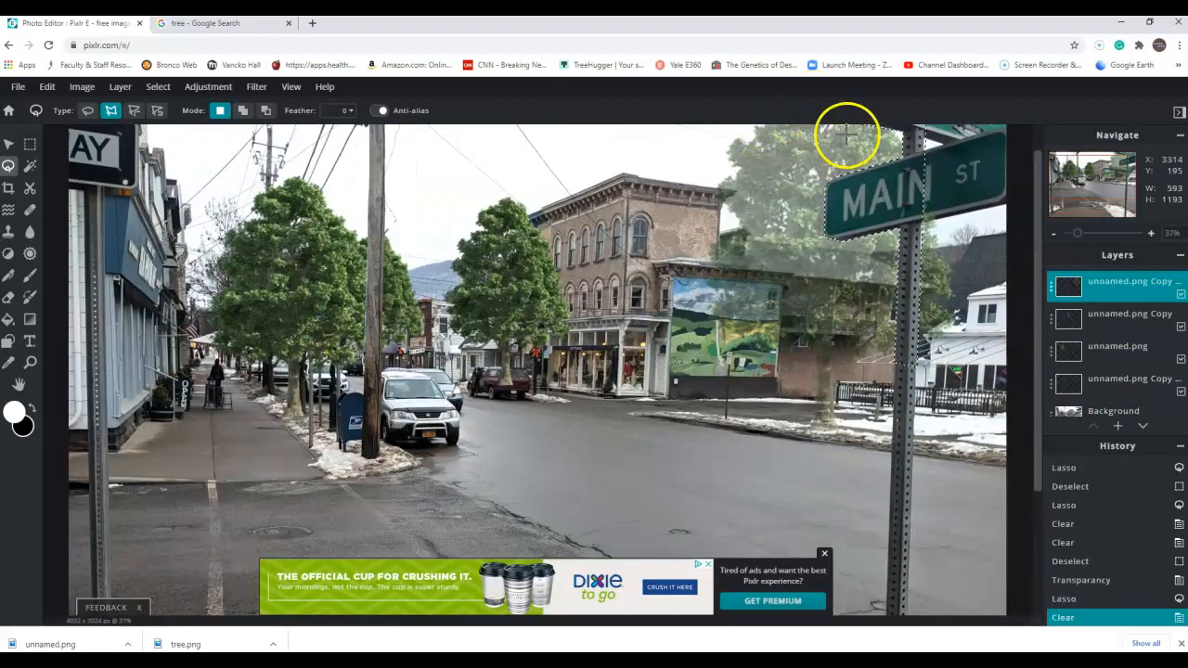
scroll(909, 237, "down", 3)
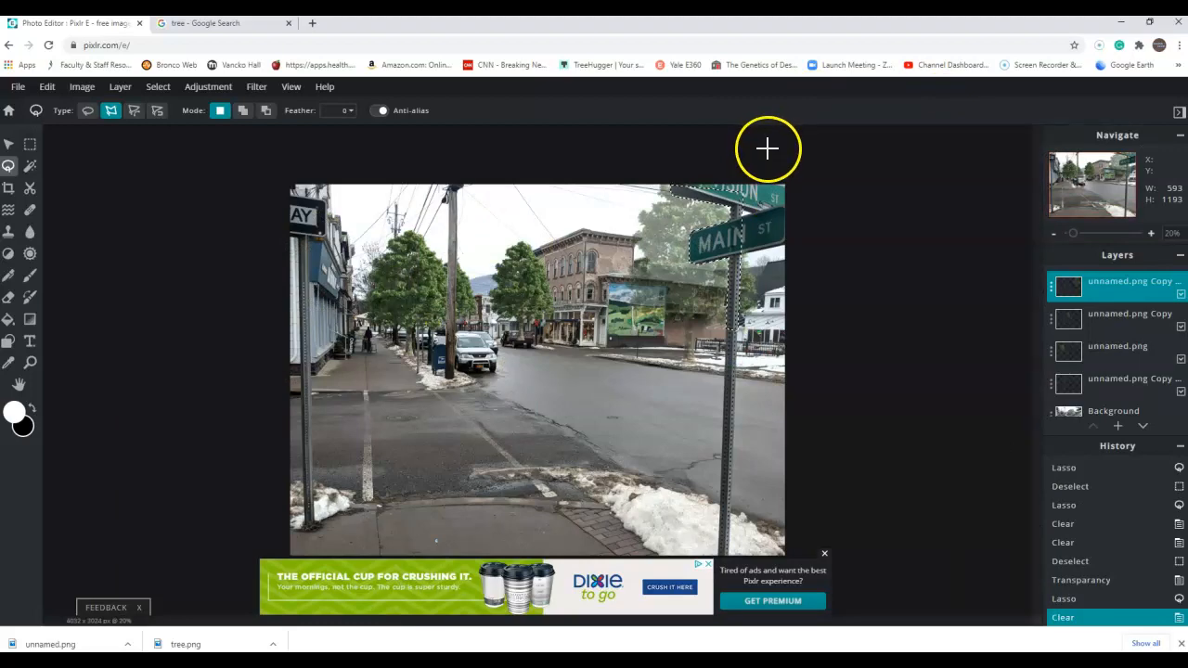
scroll(780, 148, "up", 2)
scroll(836, 140, "up", 4)
scroll(886, 117, "up", 3)
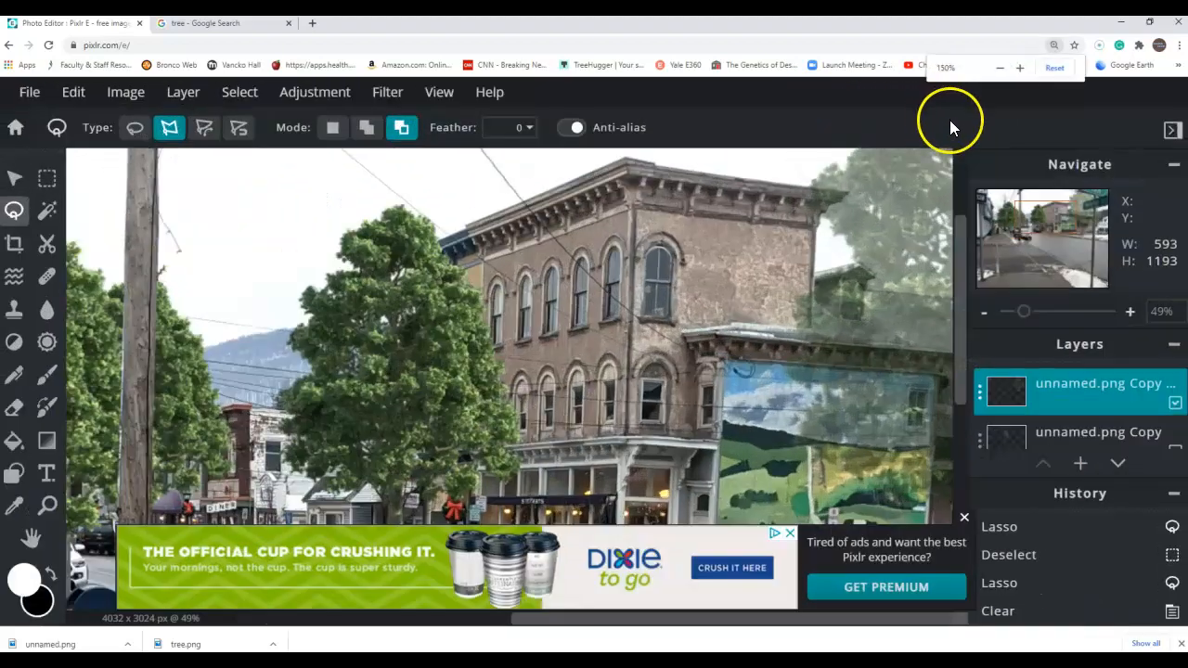
left_click_drag(960, 243, 963, 182)
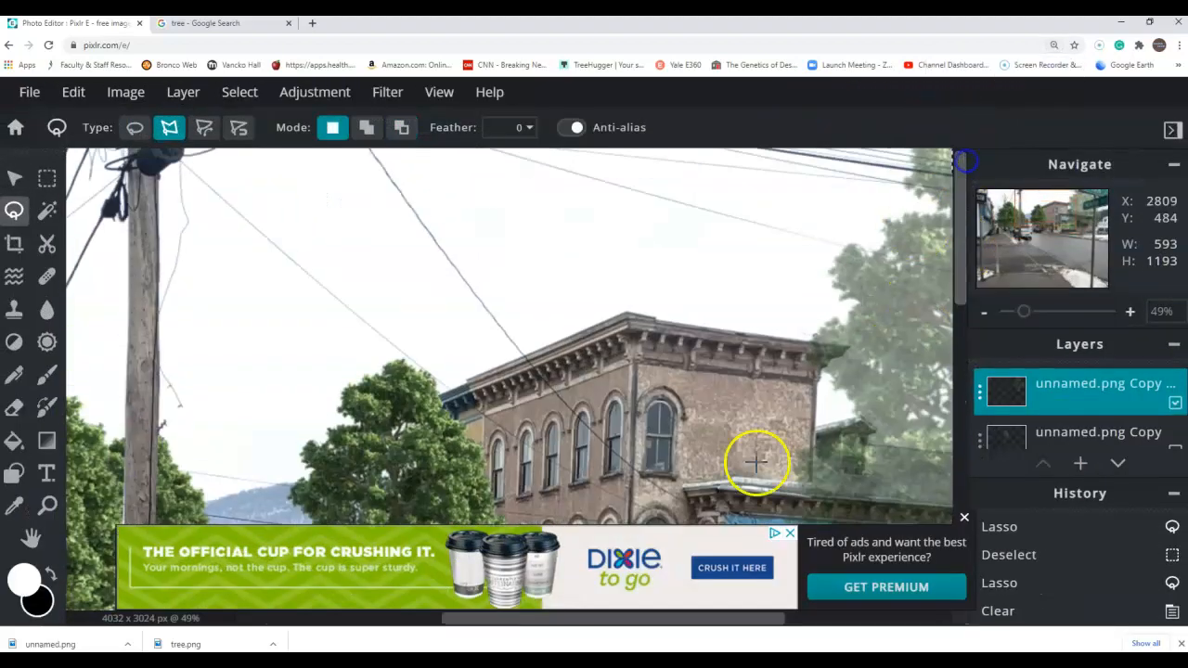
left_click_drag(666, 620, 798, 619)
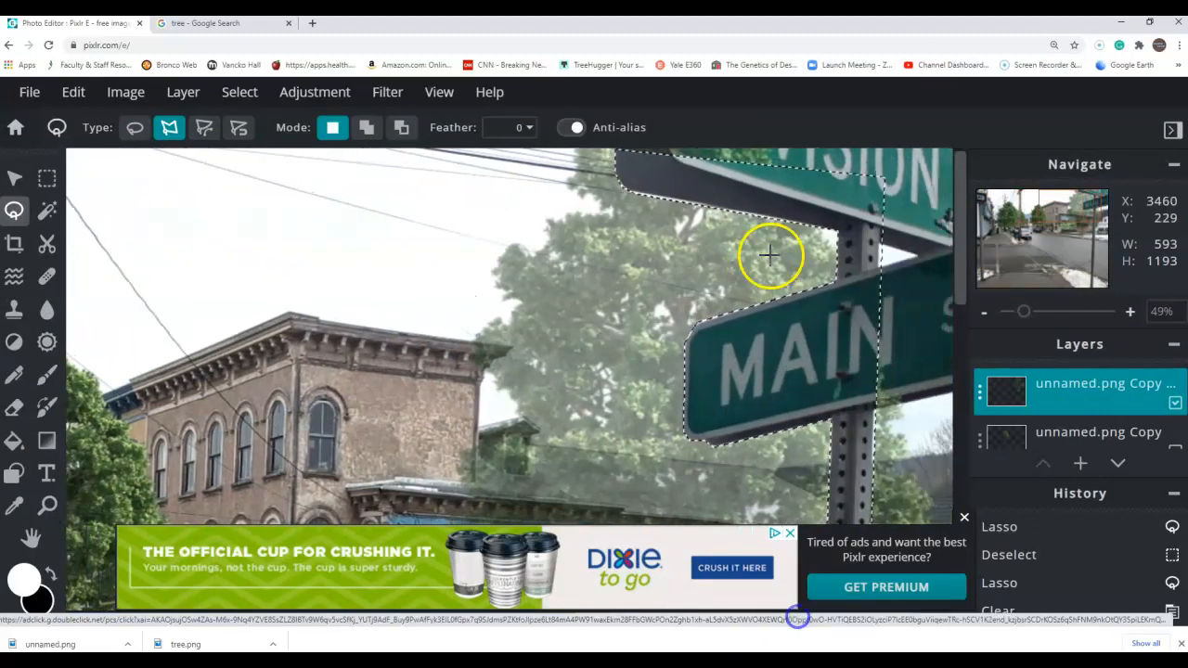
left_click(772, 216)
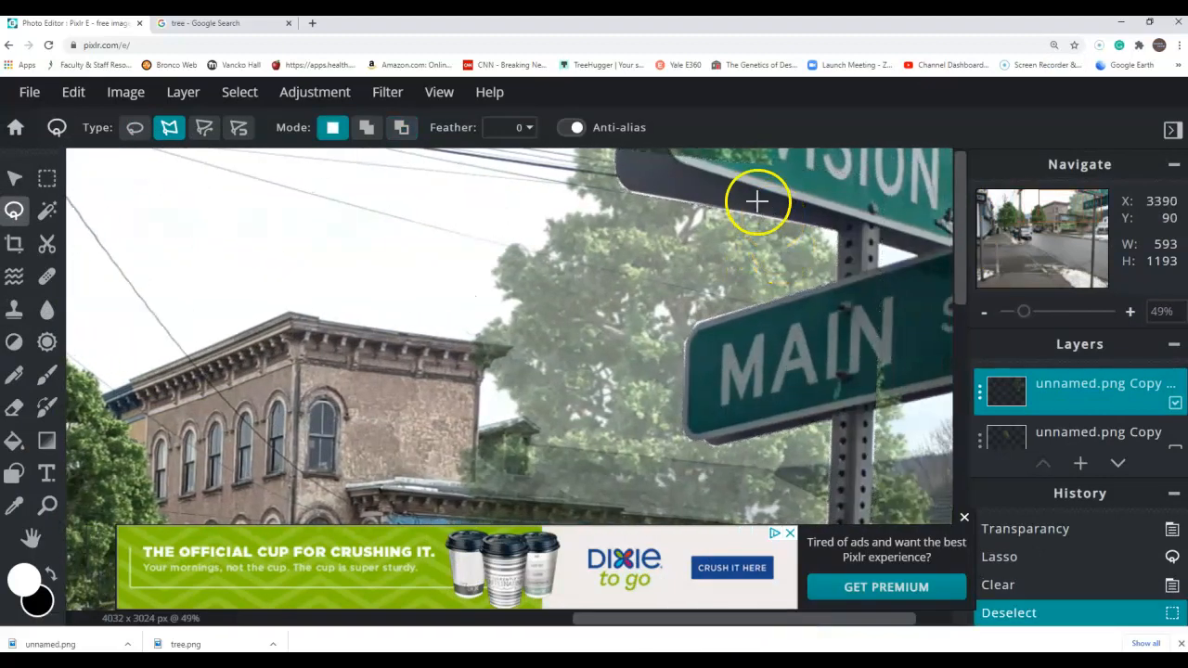
Try to clear the leftover leaves over the Division St sign with a rectangular marquee of about 383 × 29 px, and undo back to the deselect state
left_click(46, 179)
left_click_drag(617, 147, 800, 149)
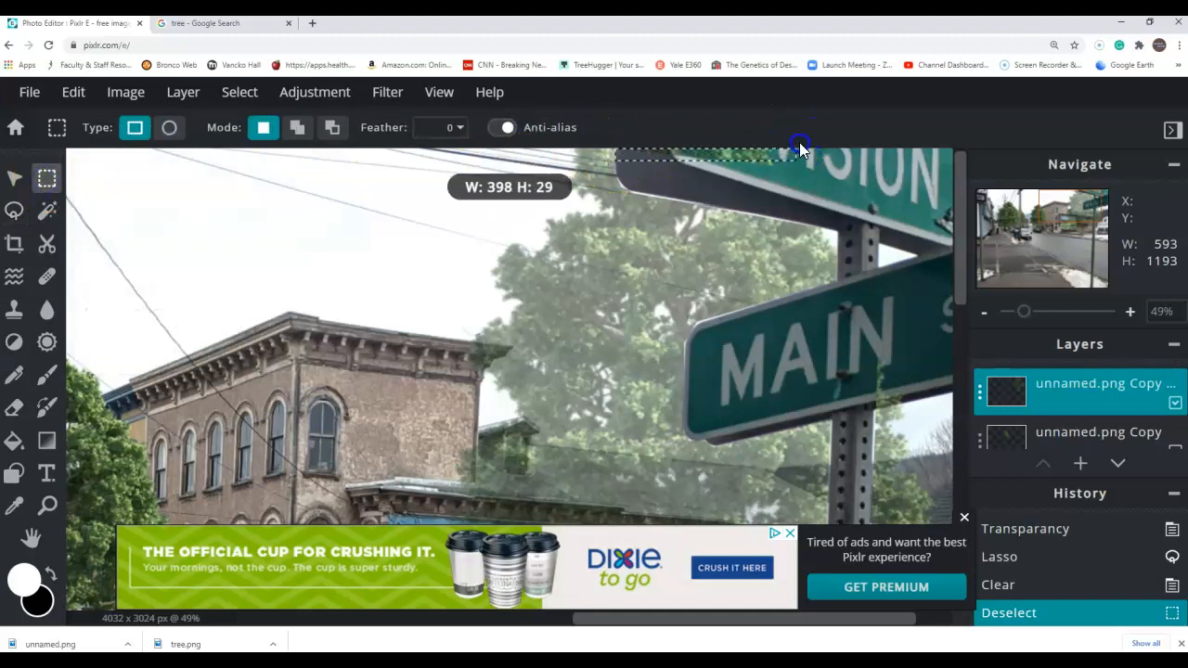
key("Delete")
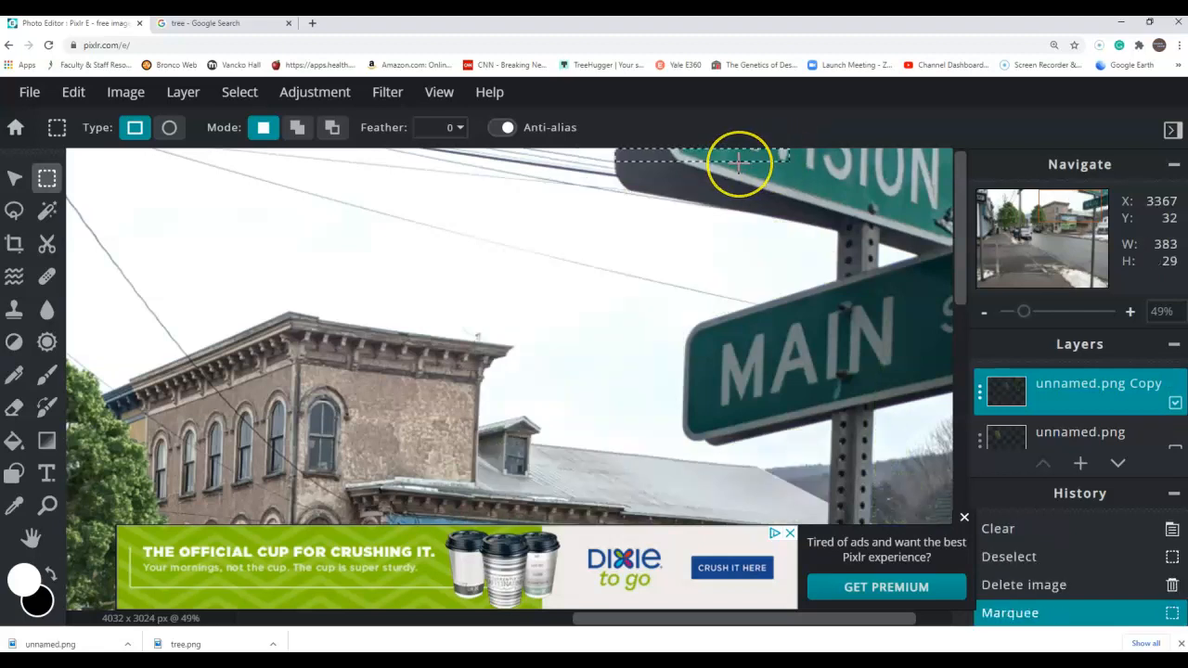
key("ctrl+z")
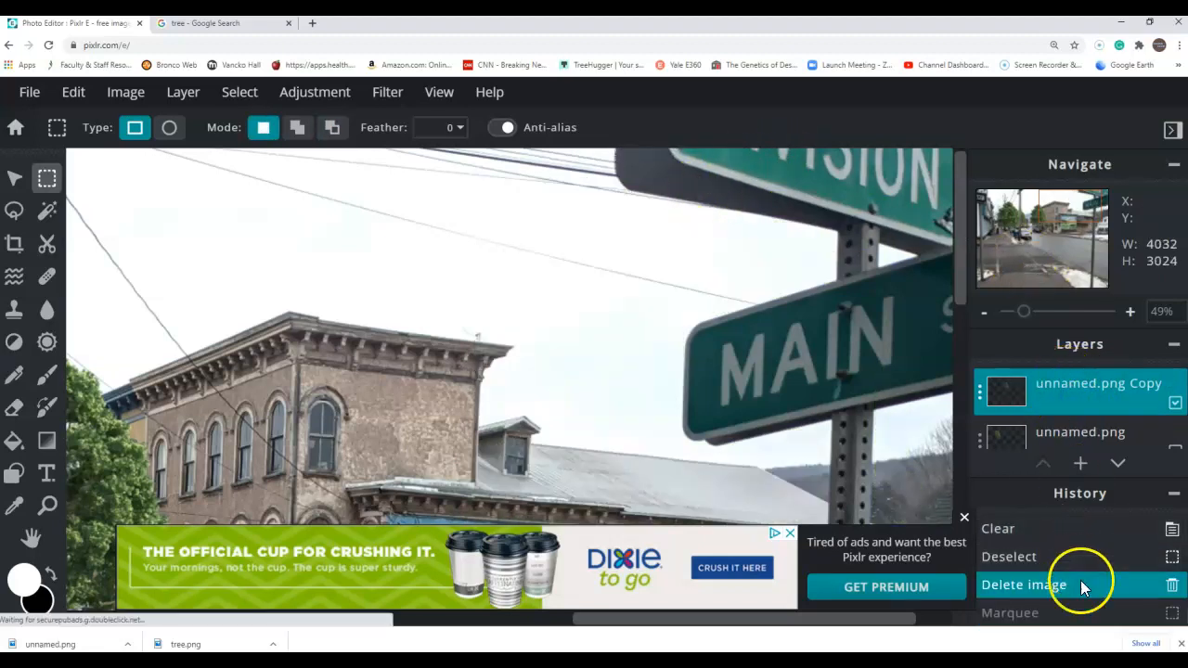
left_click(1039, 558)
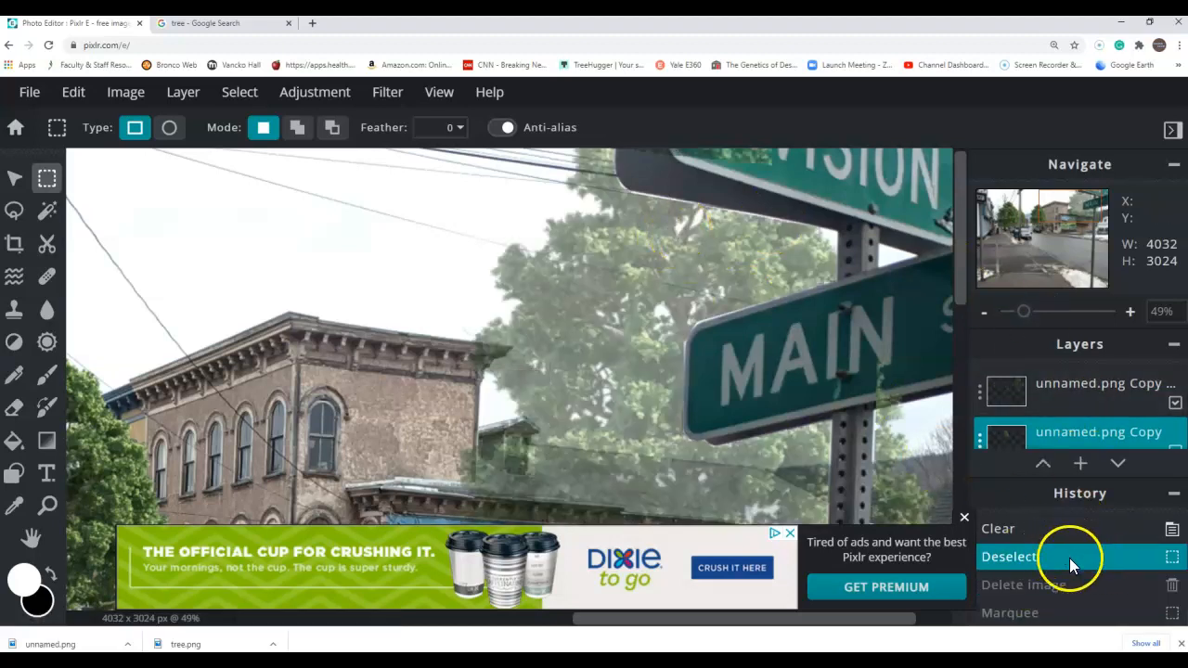
Outline the leftover leaves over the Division St sign with a polygon lasso selection of about 382 × 58 px
left_click(15, 210)
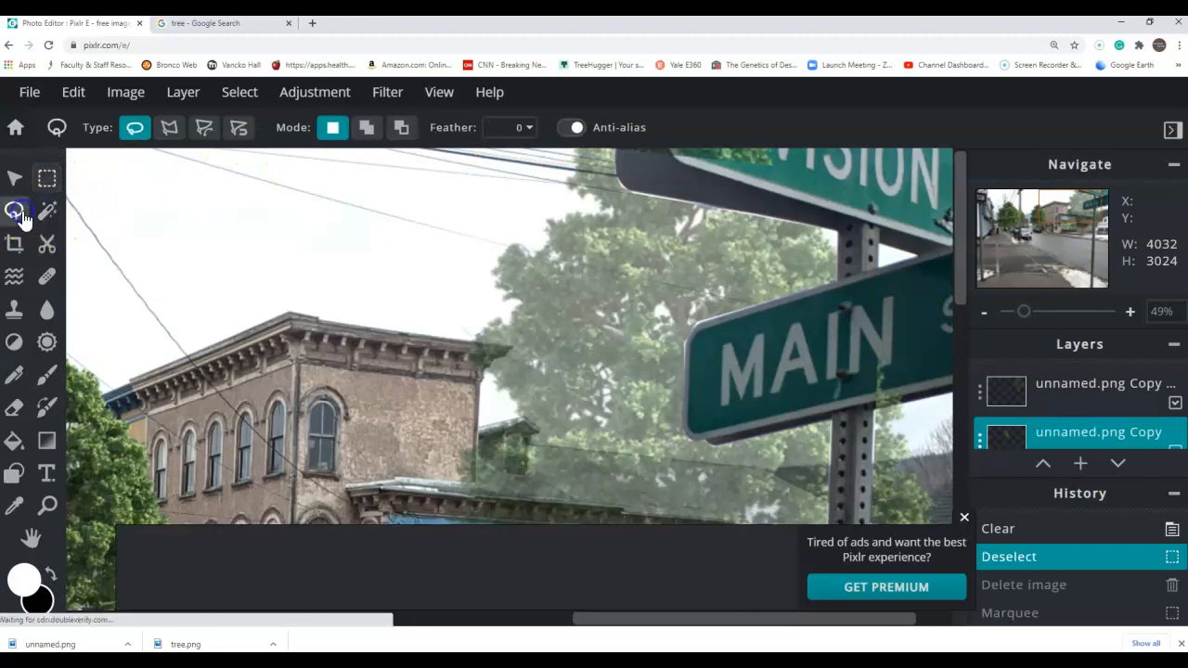
left_click(169, 127)
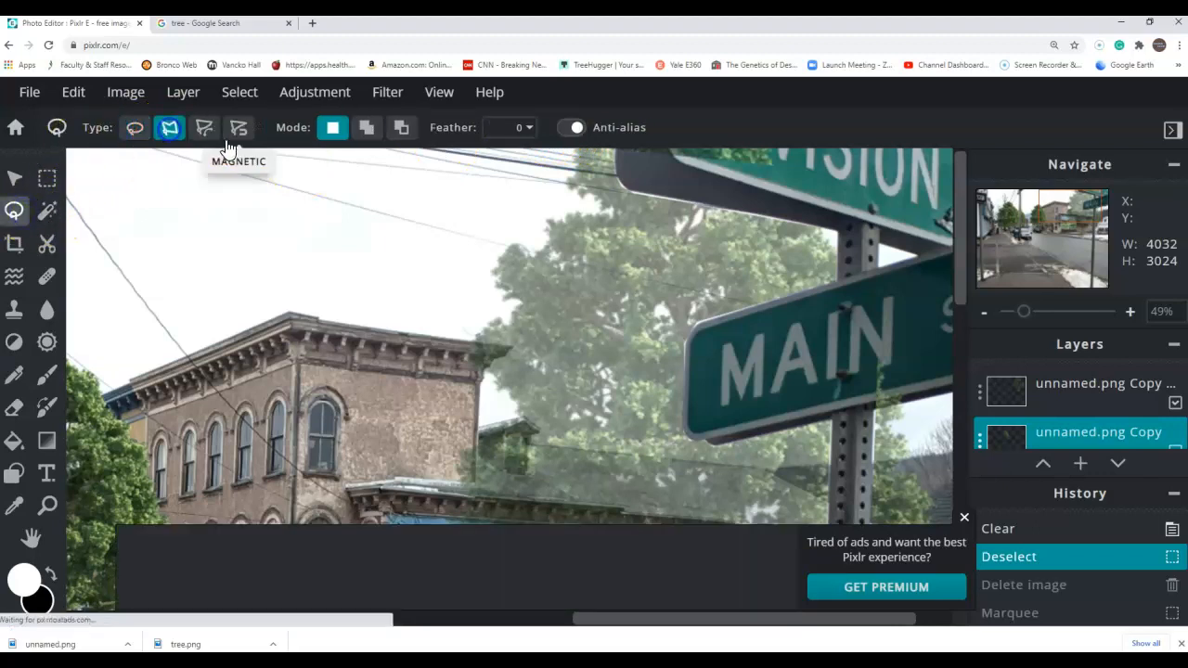
left_click(618, 152)
left_click(776, 173)
left_click(791, 142)
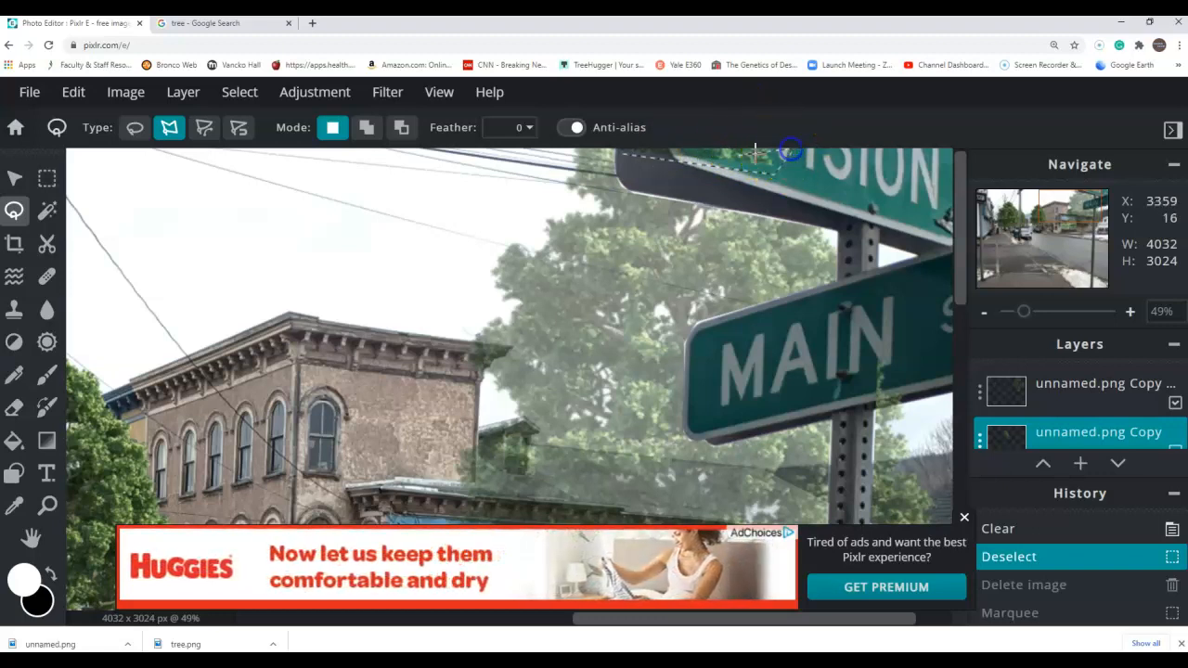
left_click(625, 148)
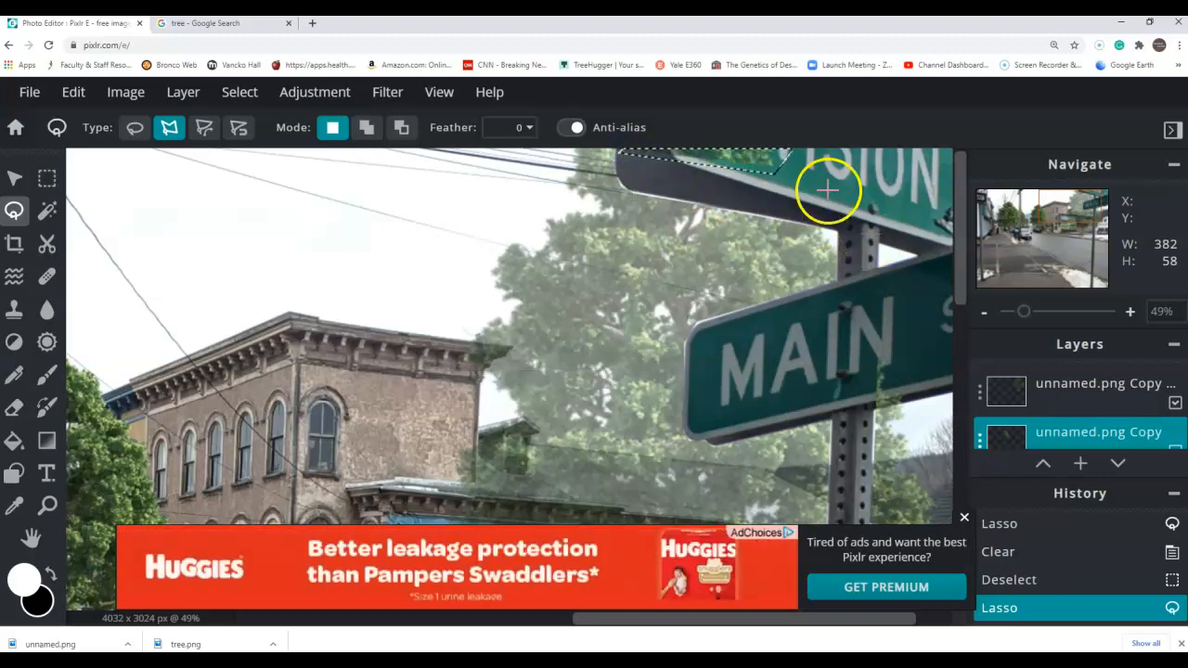
Clear the selected leaves from the topmost tree layer and remove the selection
left_click(1088, 395)
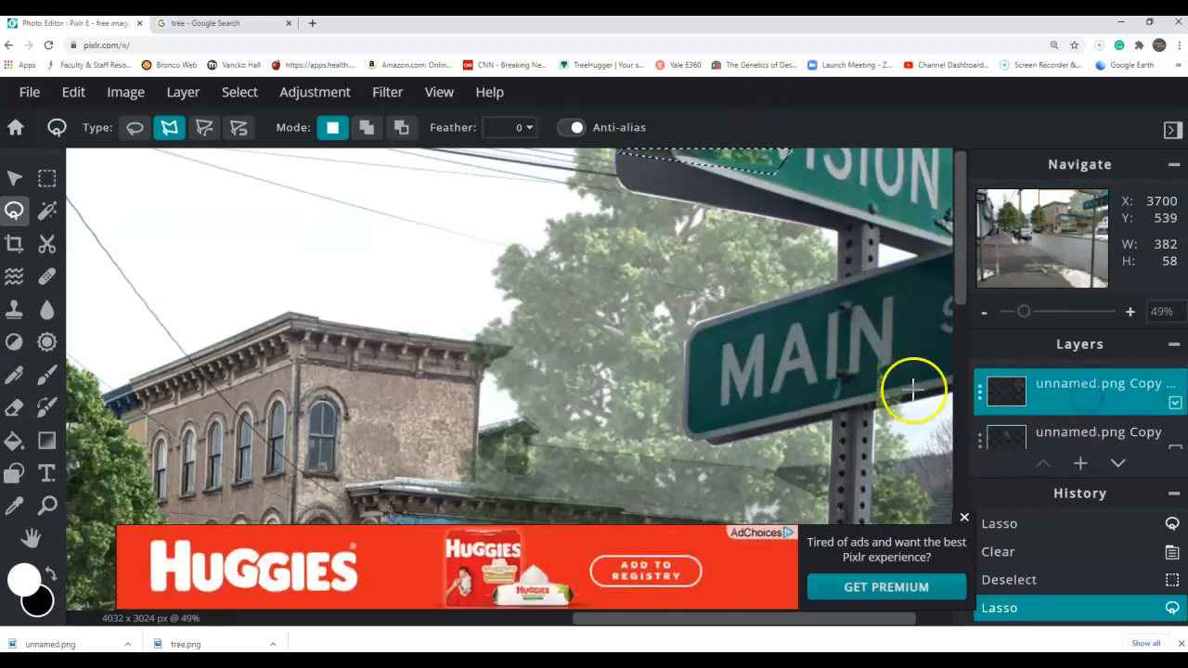
key("Delete")
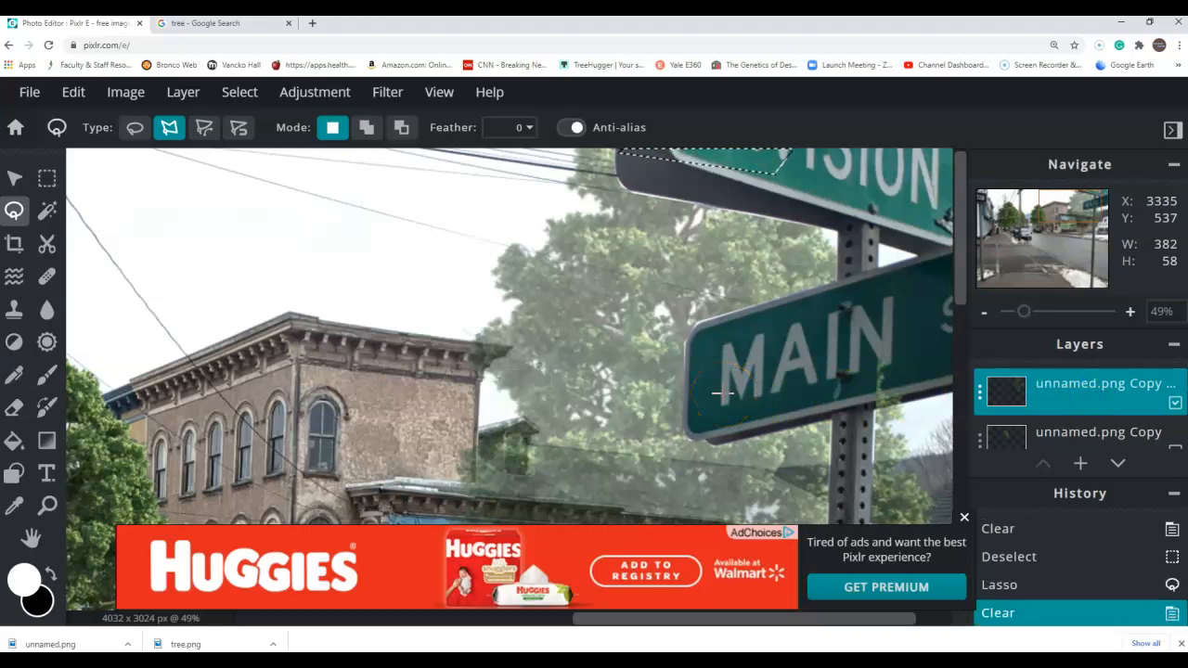
left_click(477, 340)
Set the transparency of the unnamed.png Copy Copy tree layer to 100 and close its layer settings
scroll(608, 329, "down", 5)
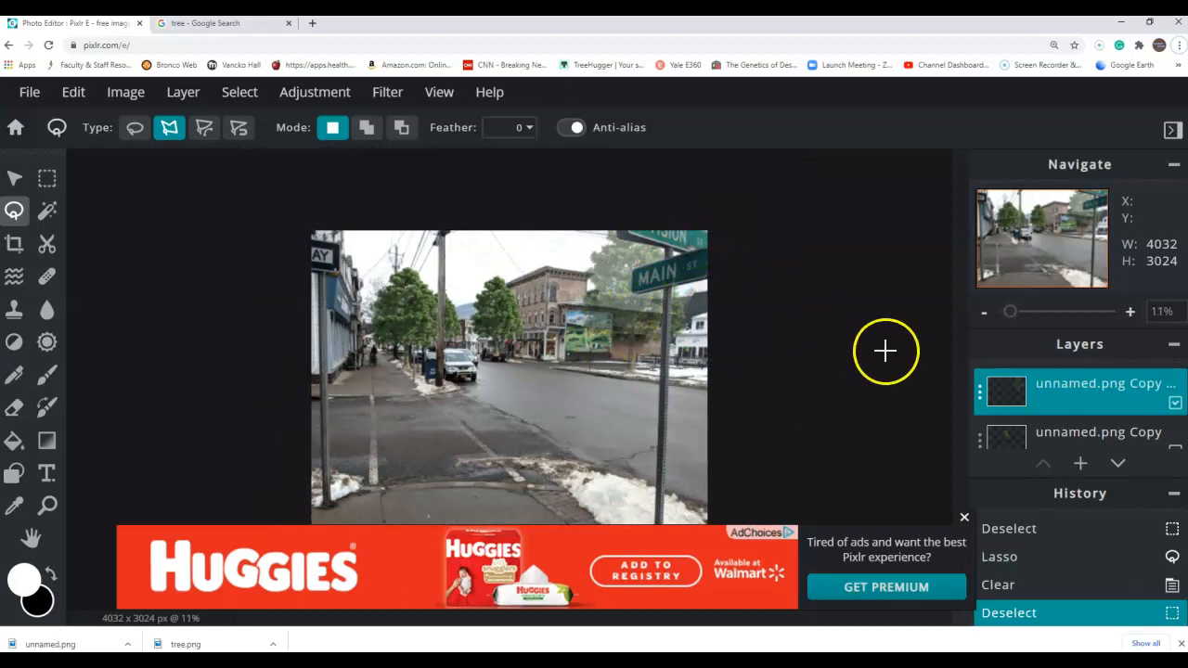
double_click(1073, 396)
left_click_drag(886, 426, 987, 437)
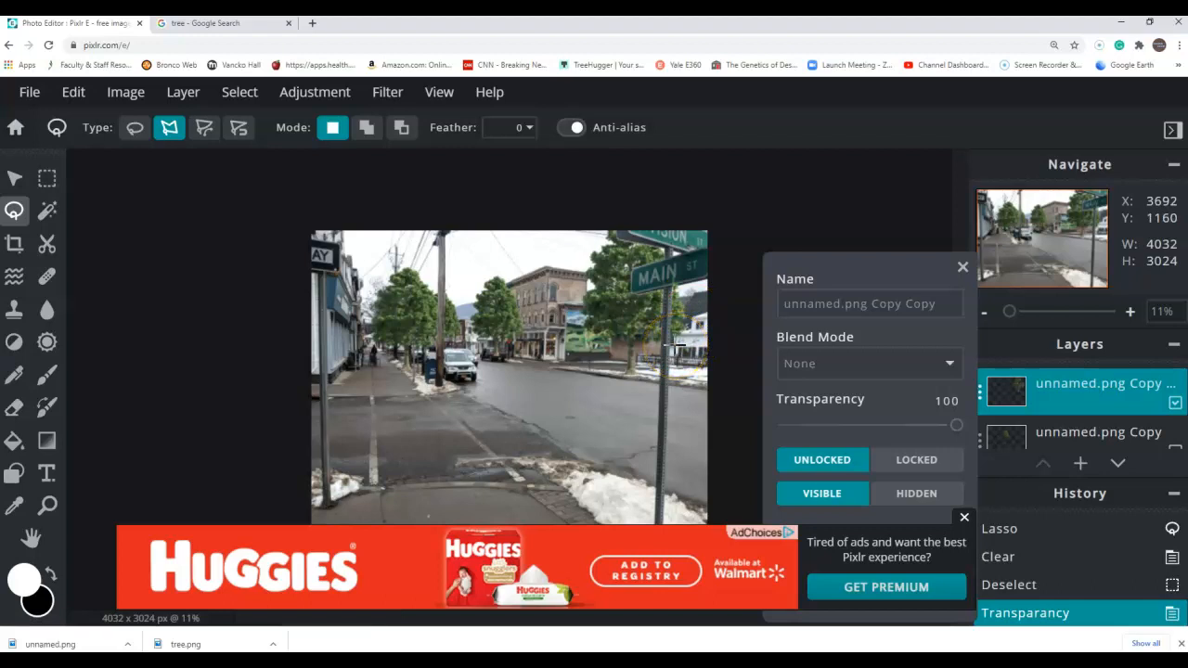
scroll(675, 345, "down", 1)
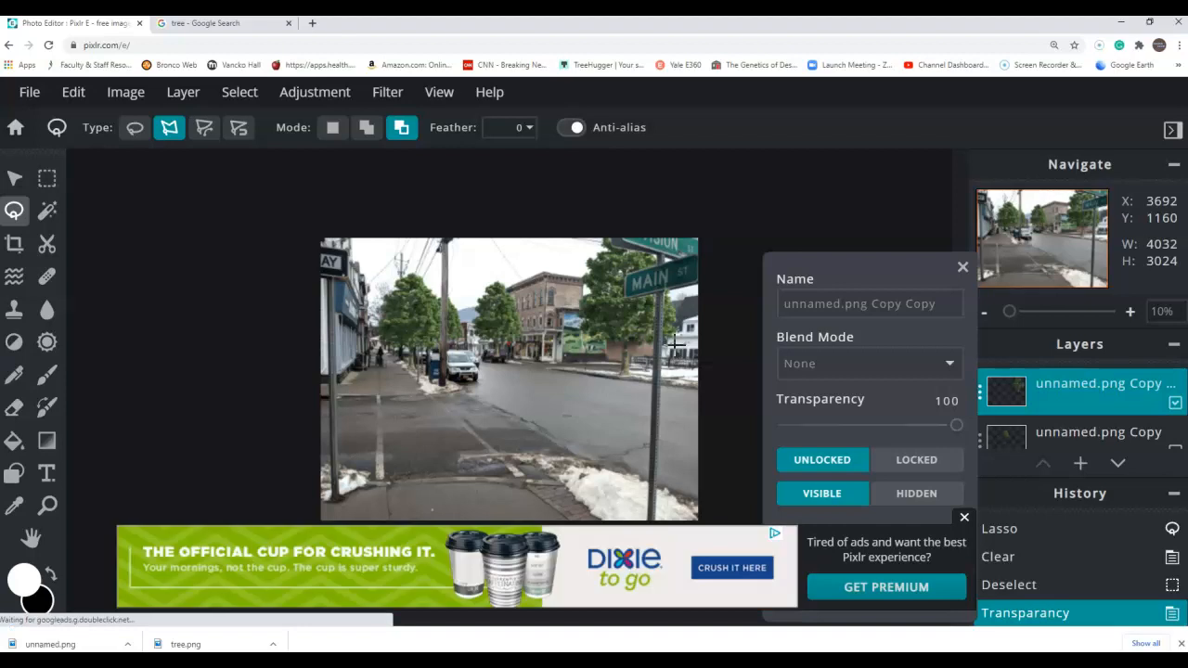
left_click(963, 269)
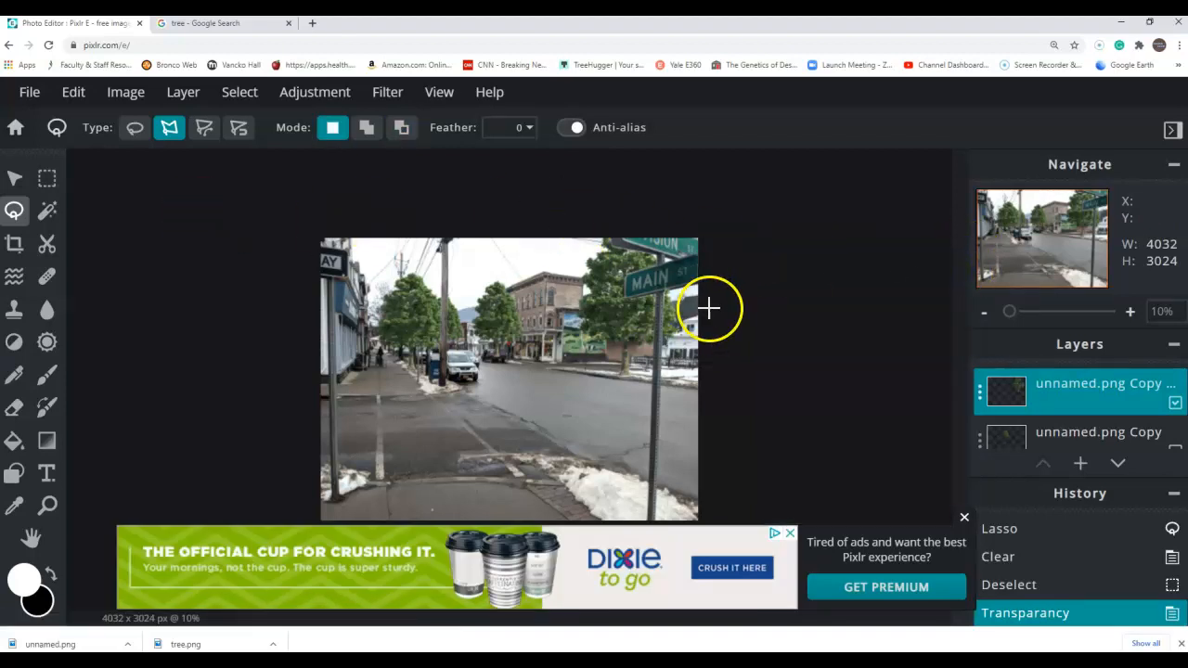